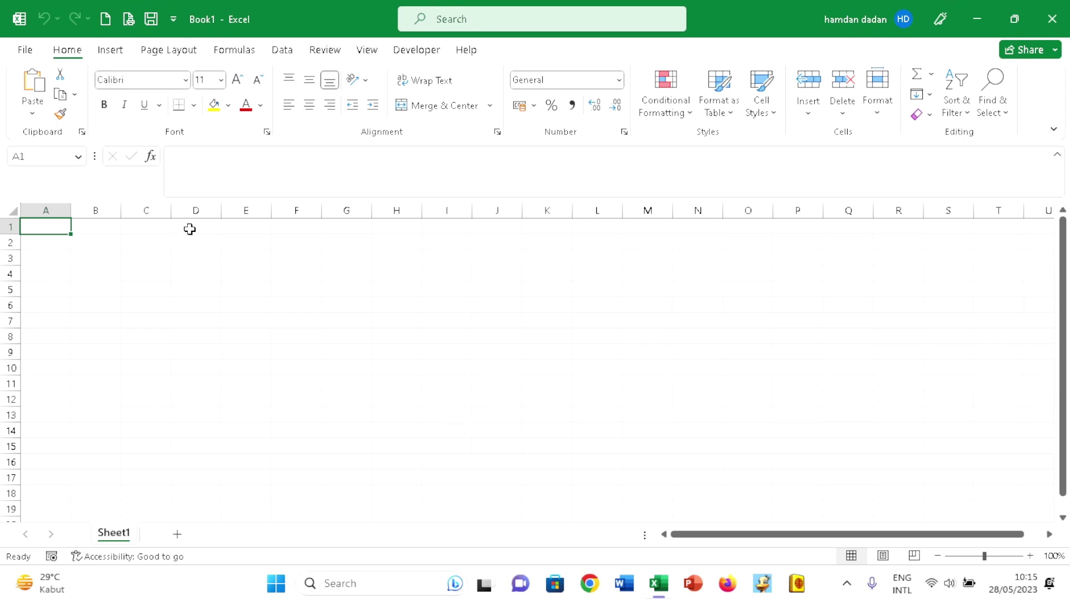
Set cells A1:A5 to 36-point font and widen column A to about 46.43.
left_click_drag(55, 241, 60, 289)
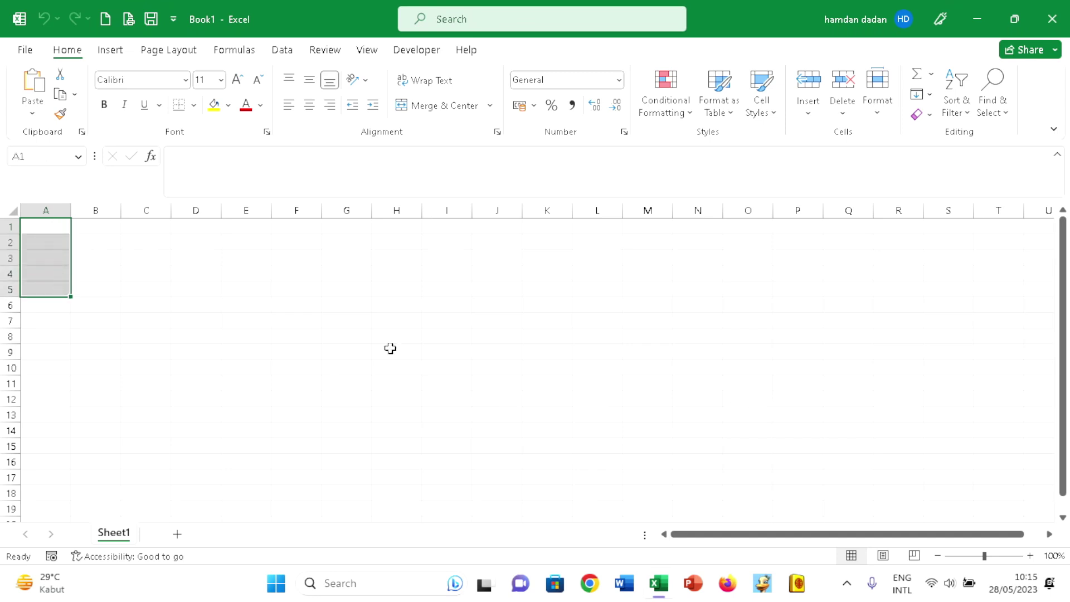
left_click(221, 81)
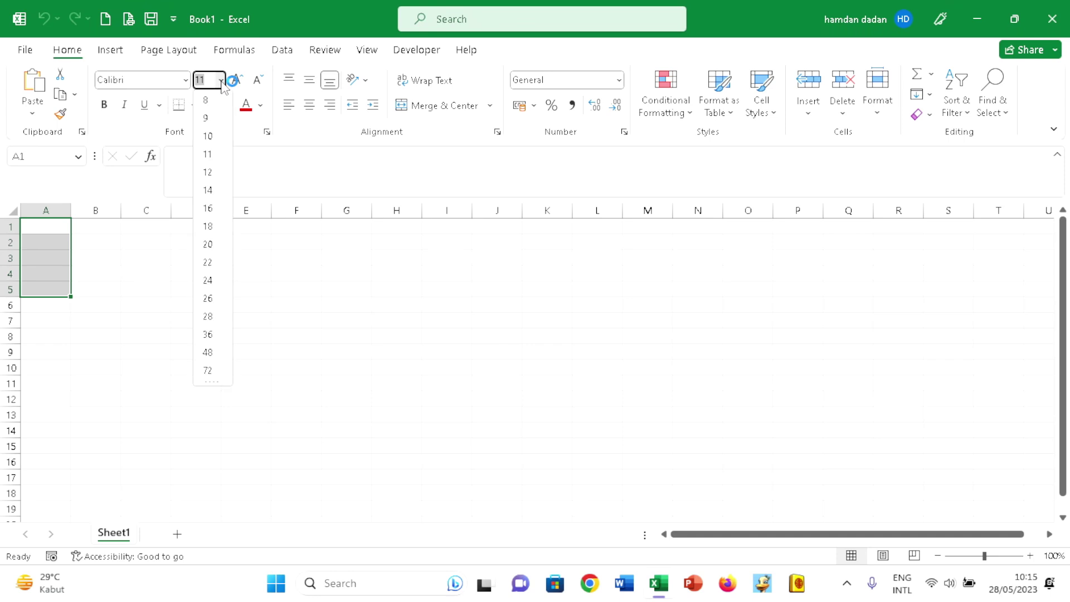
left_click(213, 337)
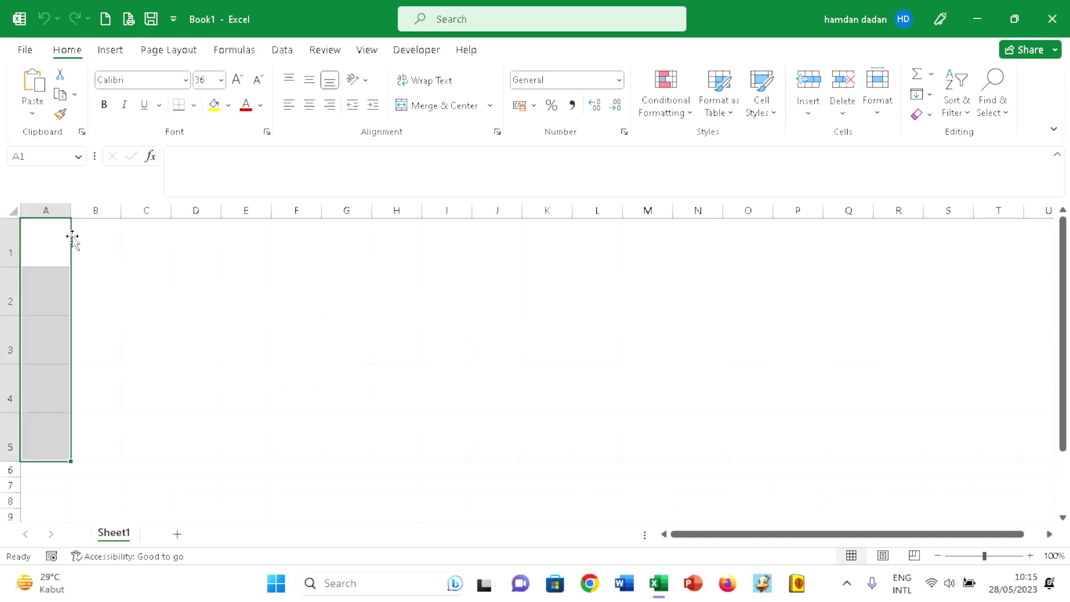
left_click_drag(71, 210, 279, 212)
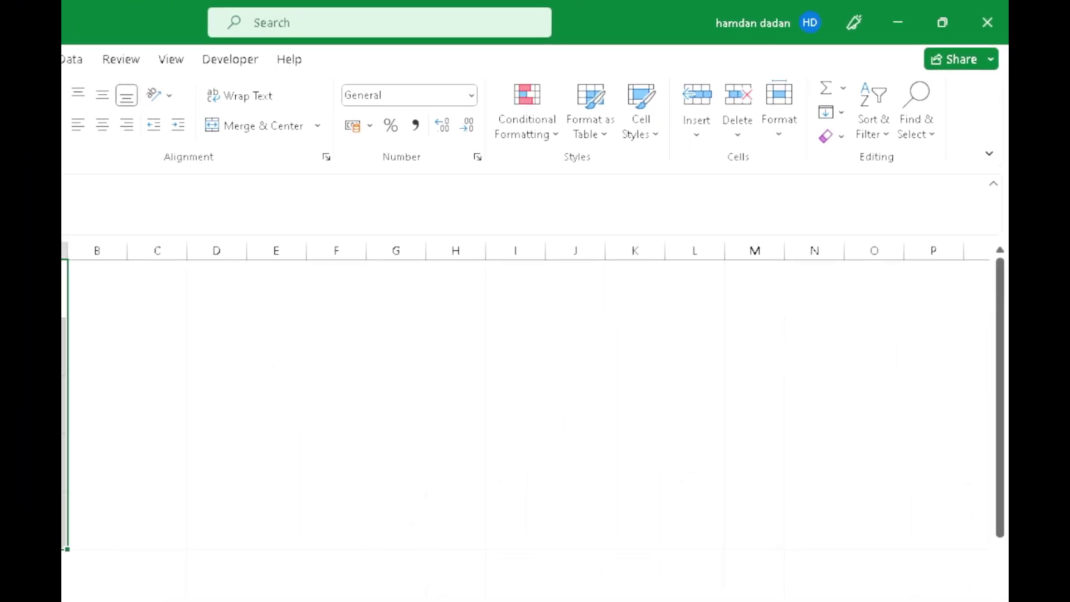
Create a Specific Text conditional rule giving red font to A1:A5 cells containing 'Berhenti'.
left_click(481, 143)
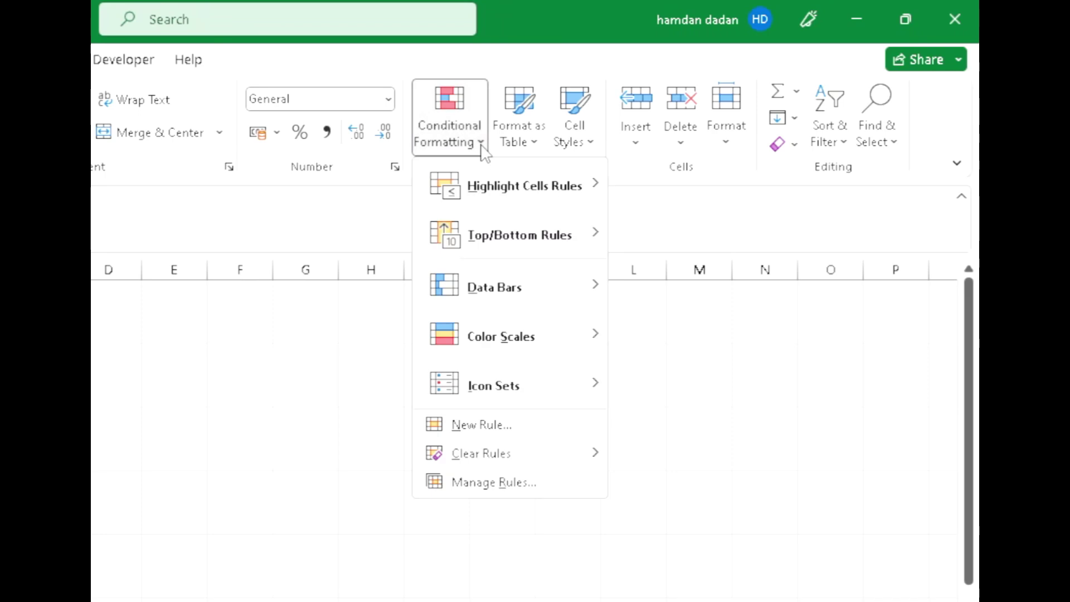
left_click(474, 429)
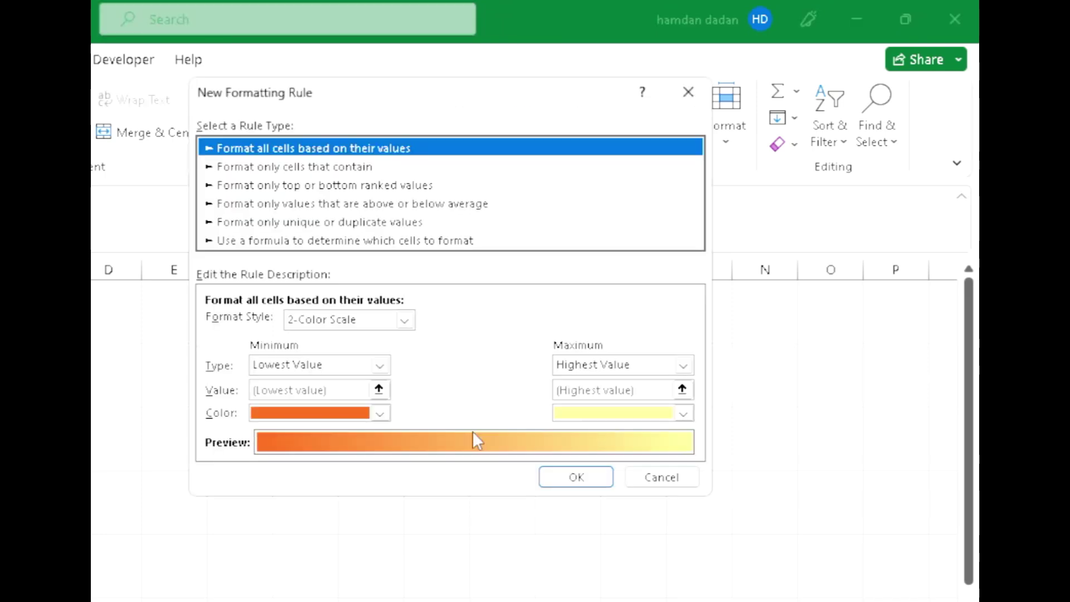
left_click(273, 167)
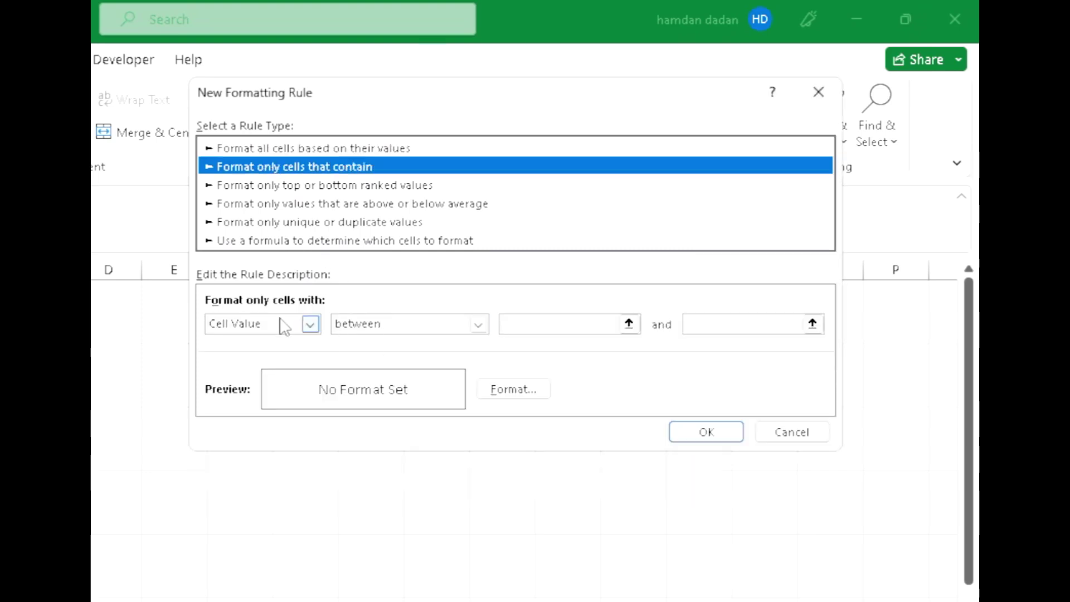
left_click(310, 324)
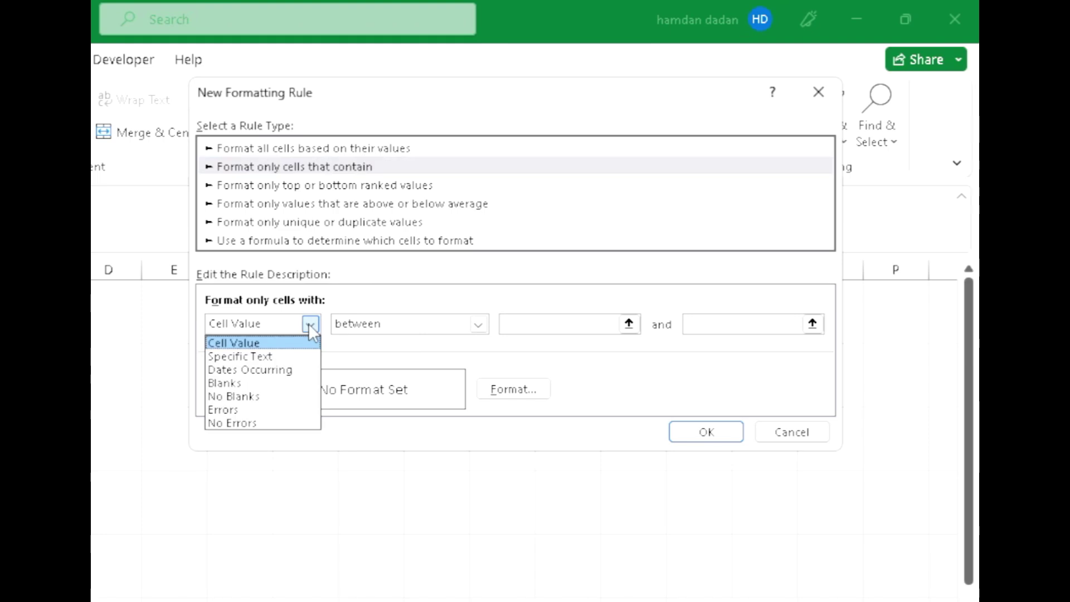
left_click(284, 357)
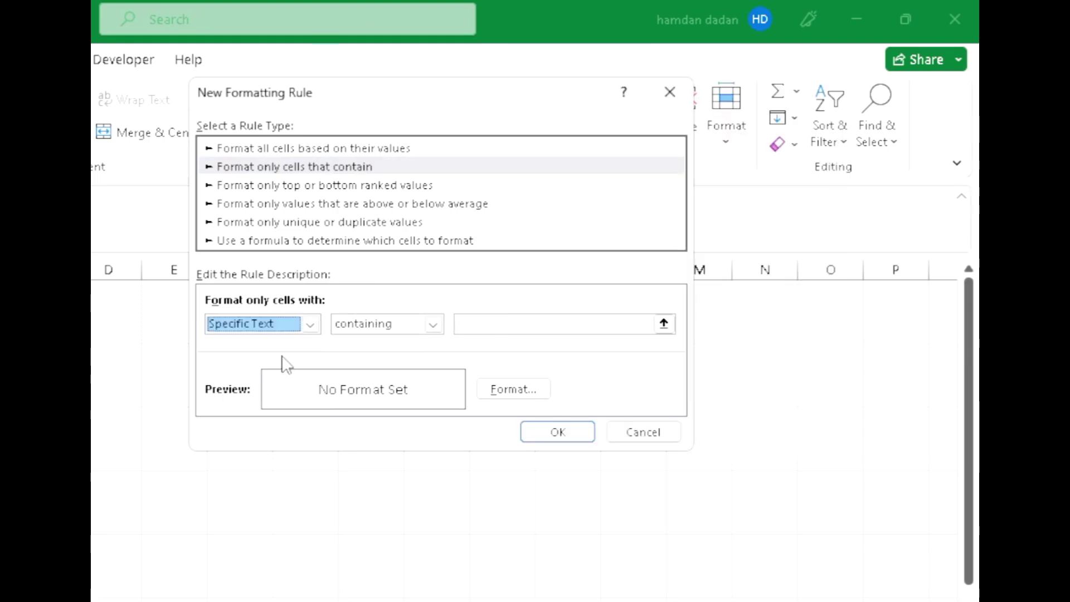
left_click(485, 323)
type("Berhenti")
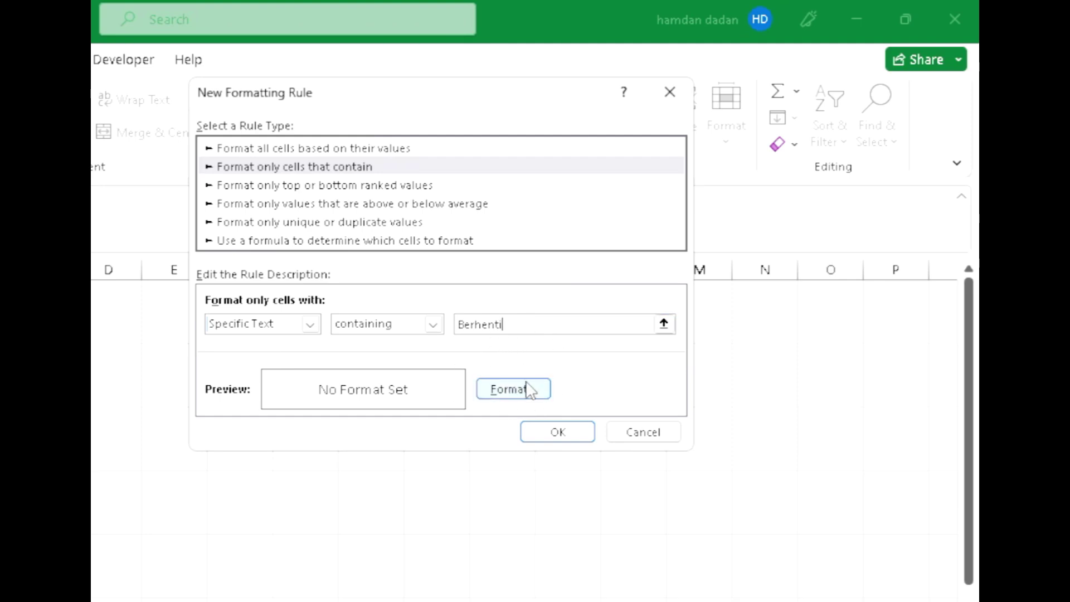
left_click(506, 391)
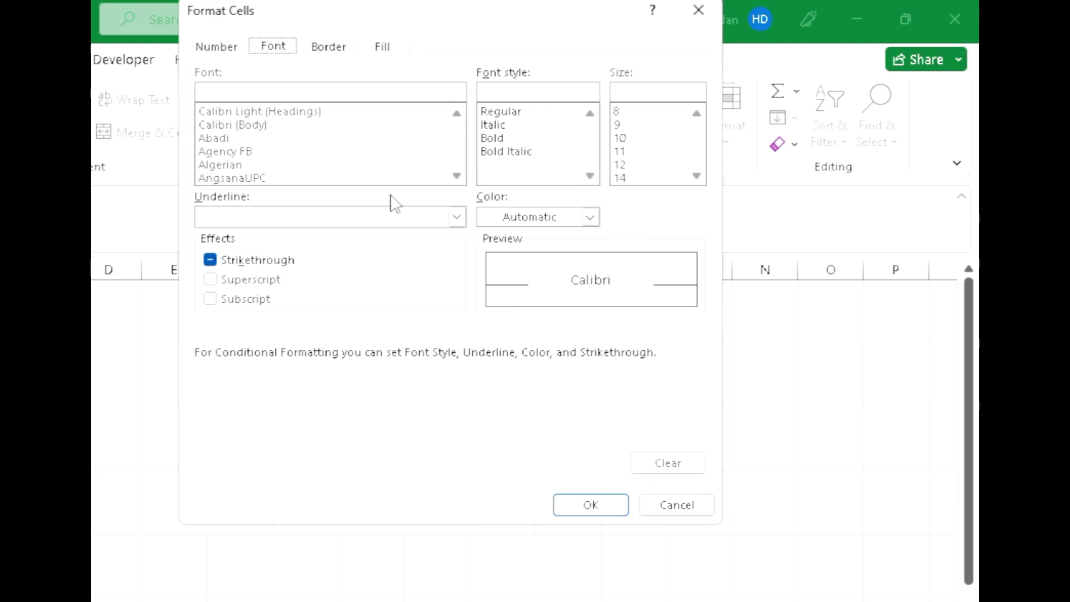
left_click(517, 219)
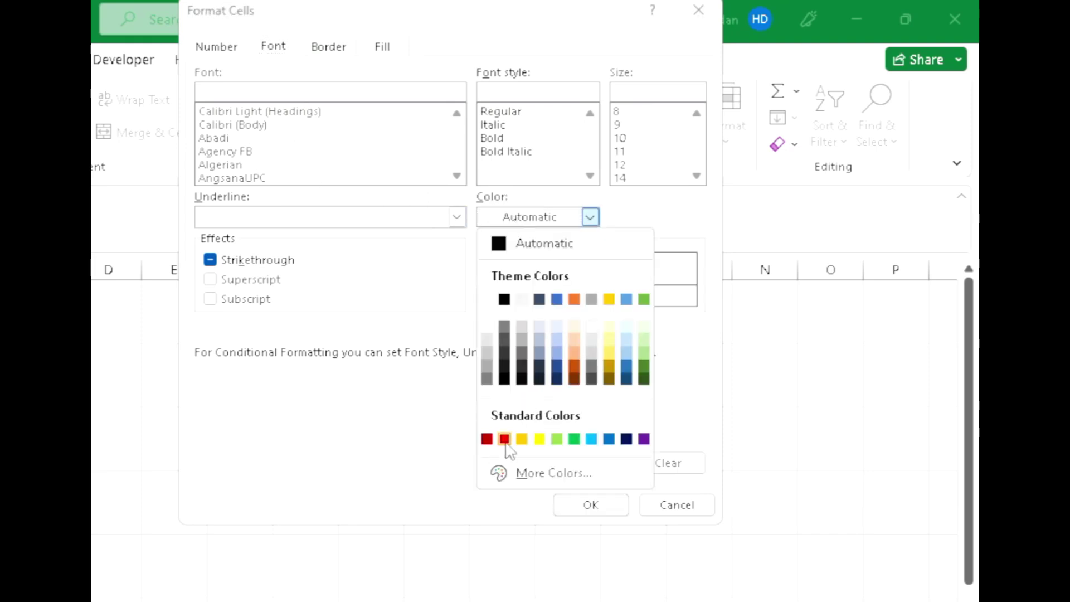
left_click(505, 440)
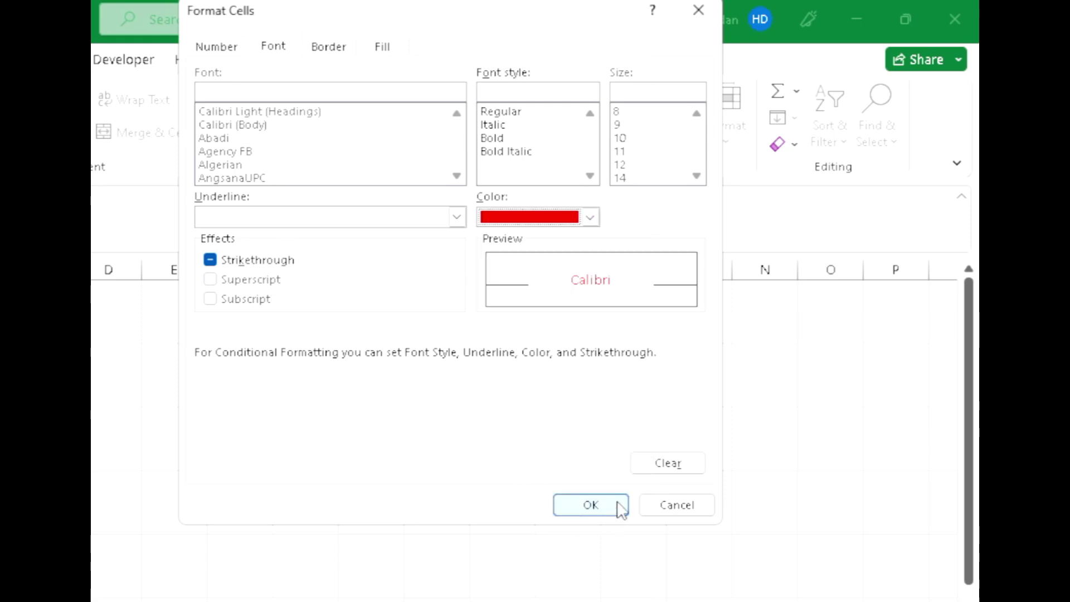
left_click(591, 505)
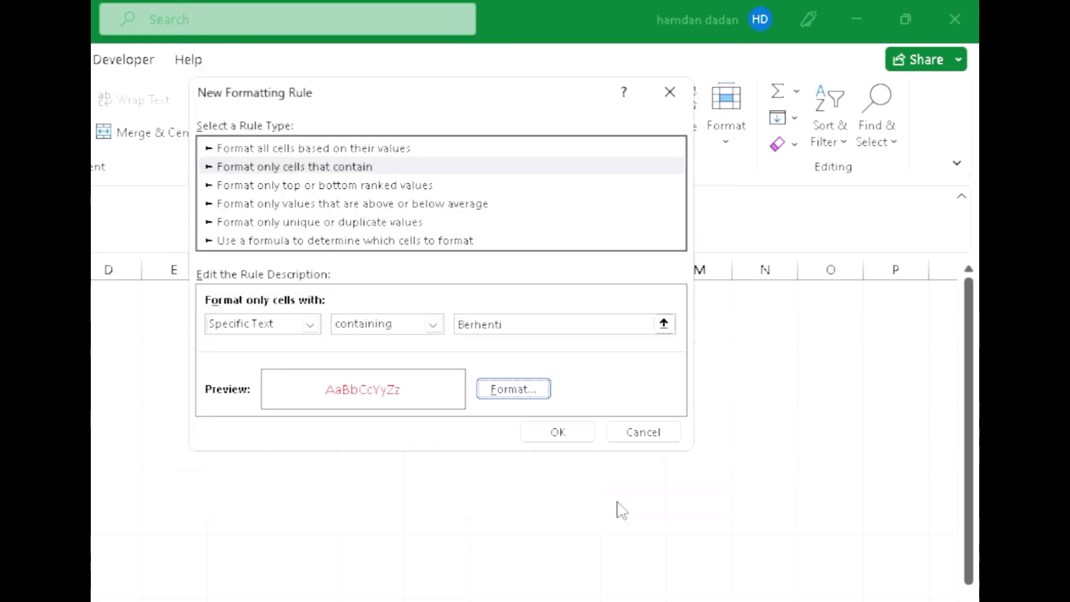
left_click(560, 434)
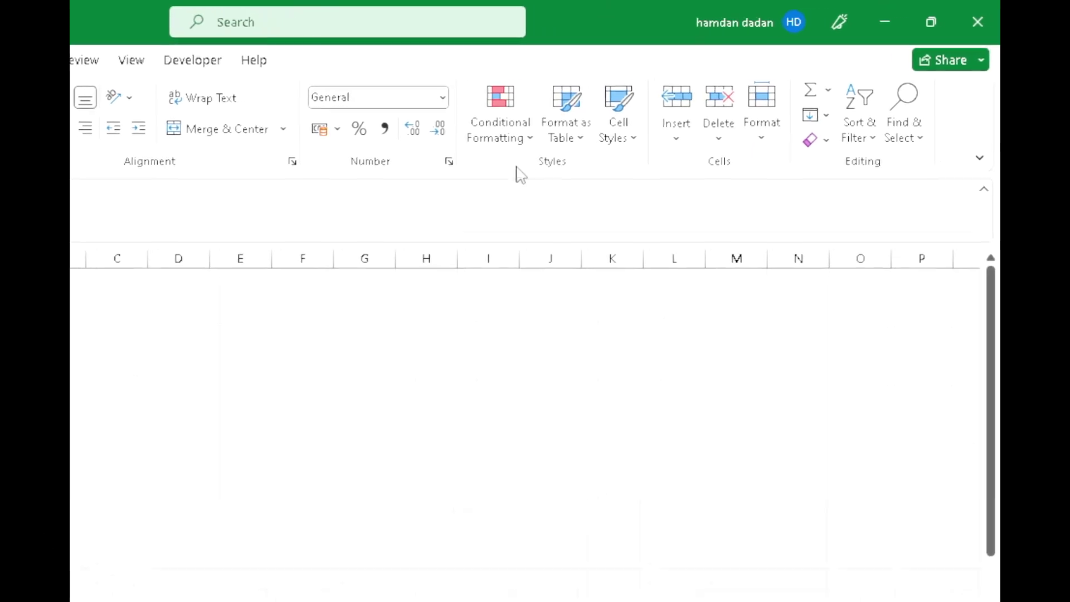
Review the Berhenti rule in the Conditional Formatting Rules Manager, then start a new rule.
left_click(481, 149)
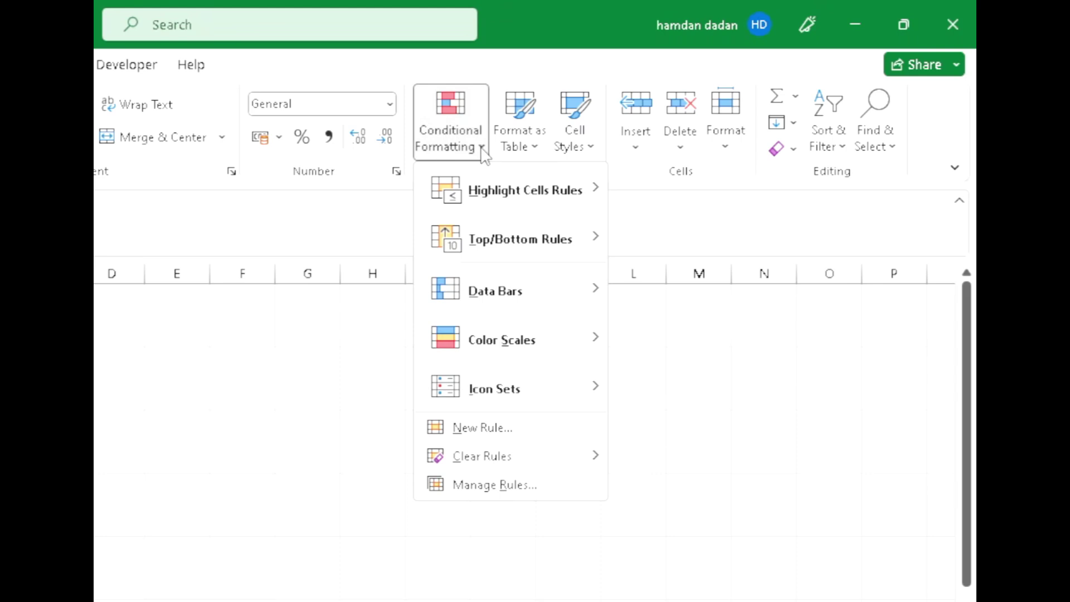
left_click(484, 486)
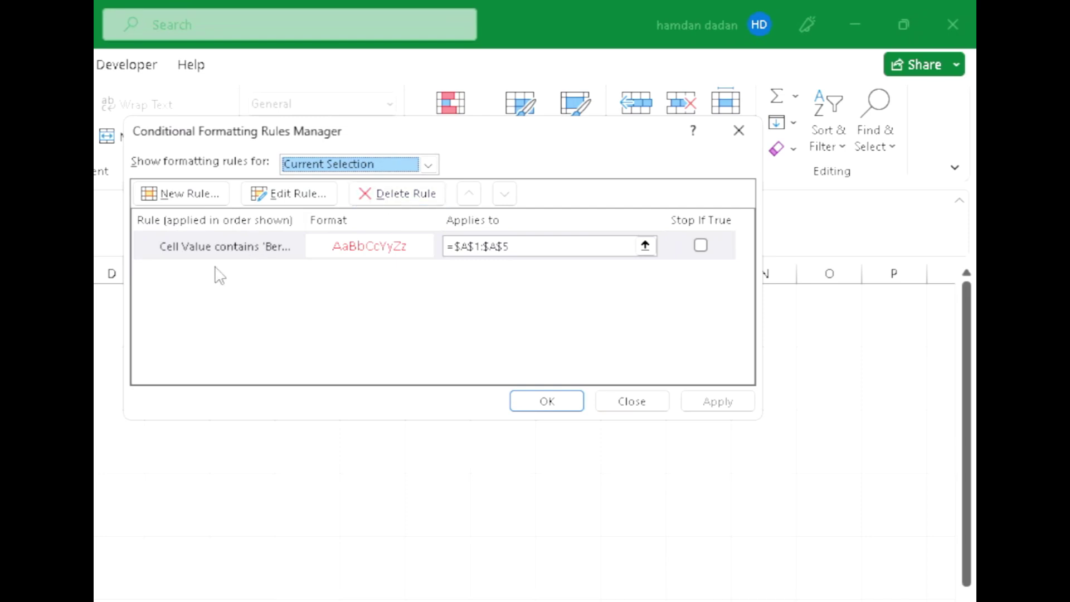
left_click(186, 195)
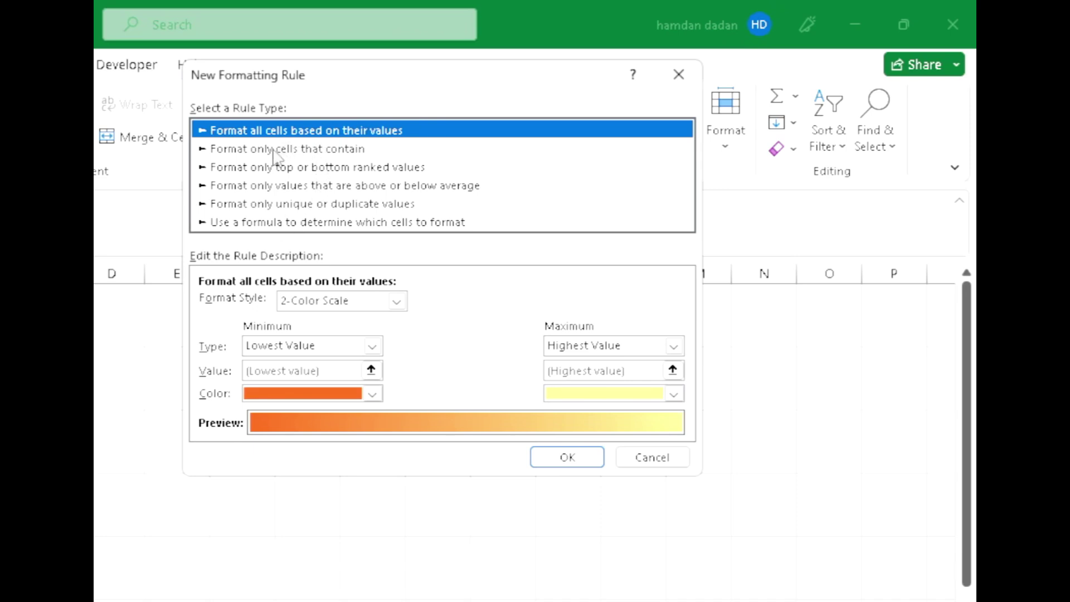
Create a Specific Text rule giving yellow font to cells containing 'Siaga'.
left_click(275, 149)
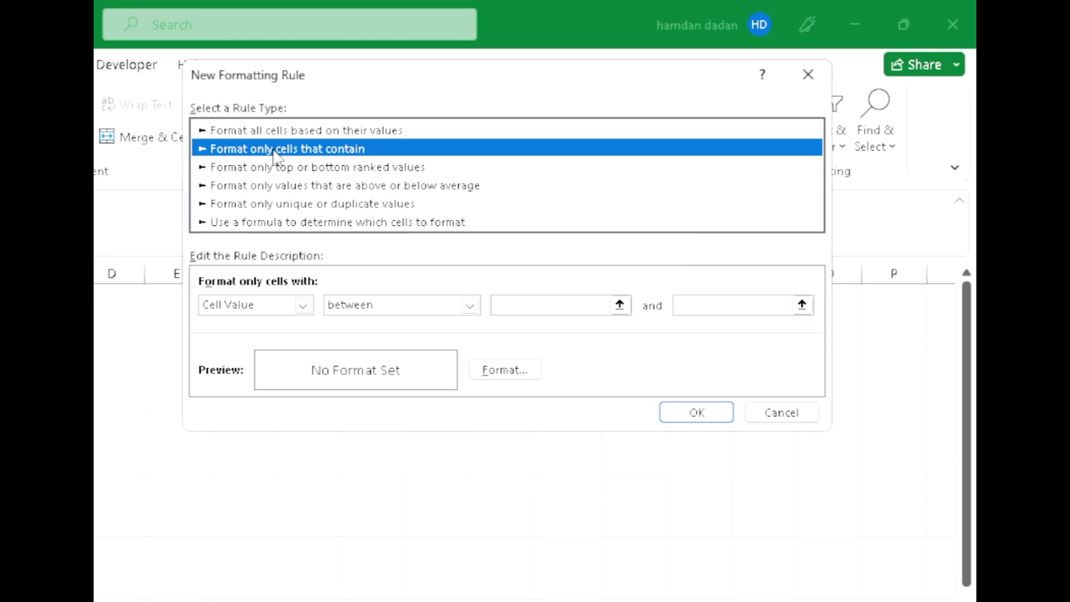
left_click(258, 305)
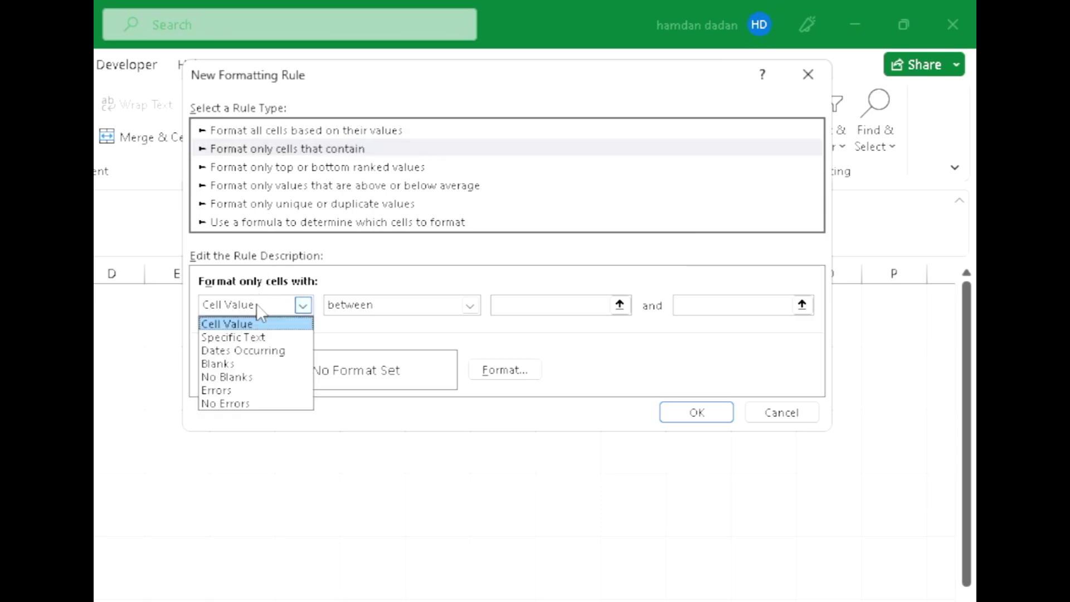
left_click(250, 341)
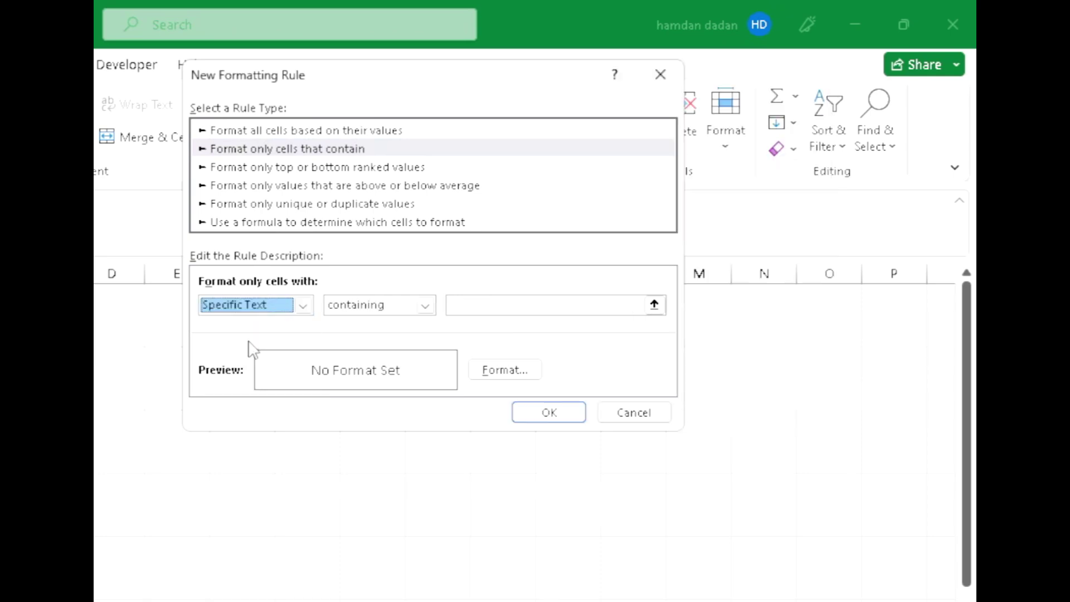
left_click(512, 303)
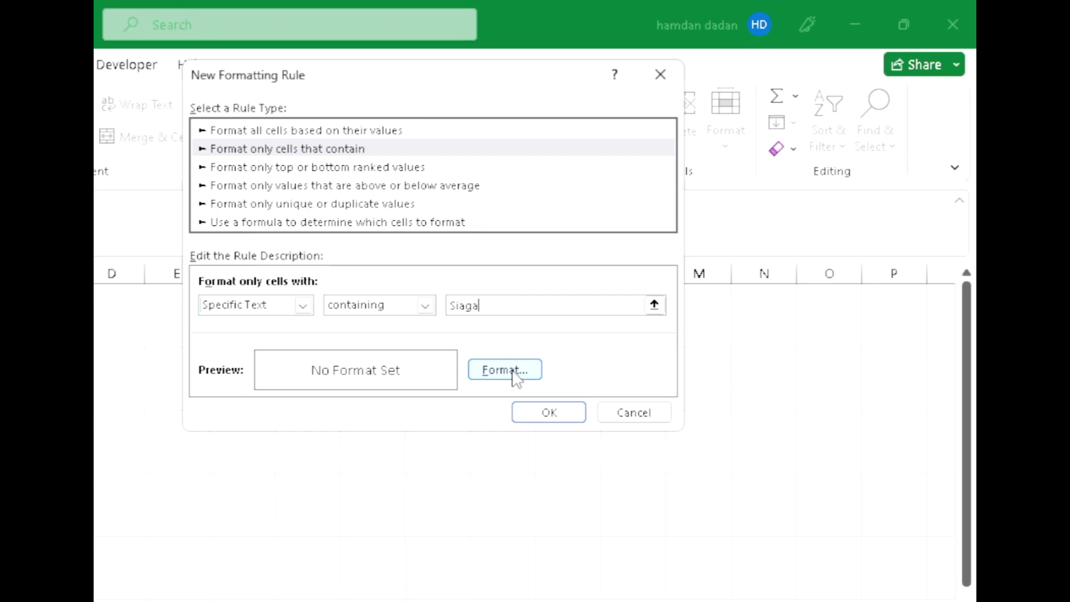
left_click(515, 371)
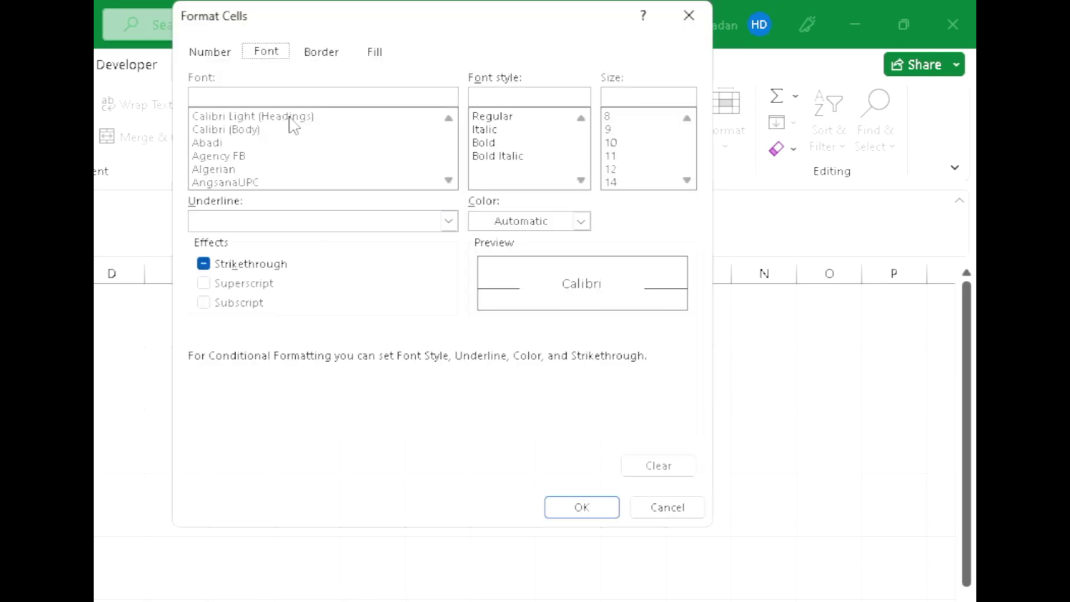
left_click(531, 226)
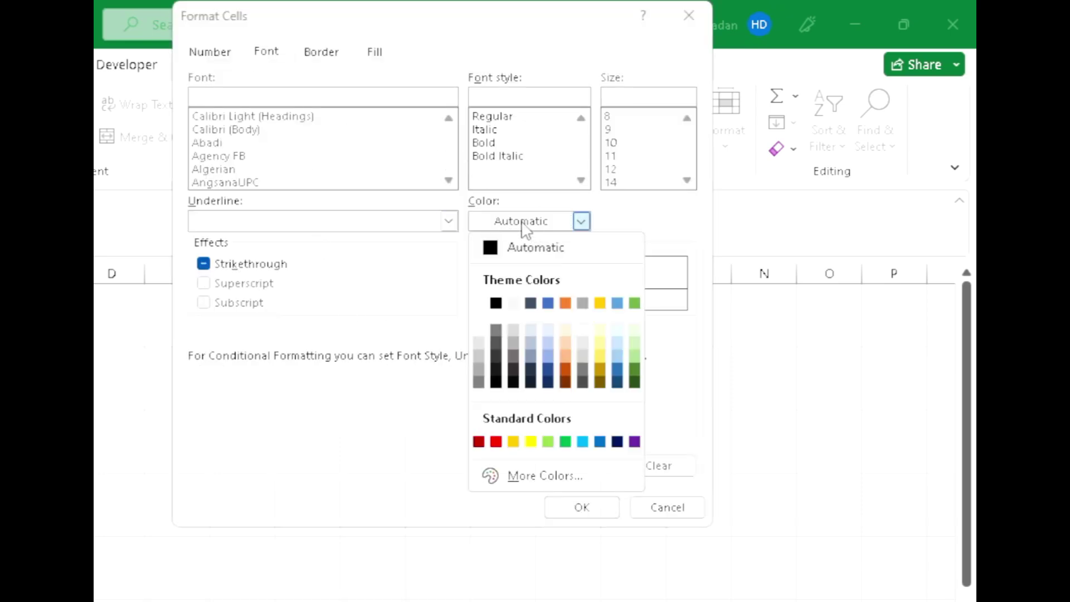
left_click(266, 53)
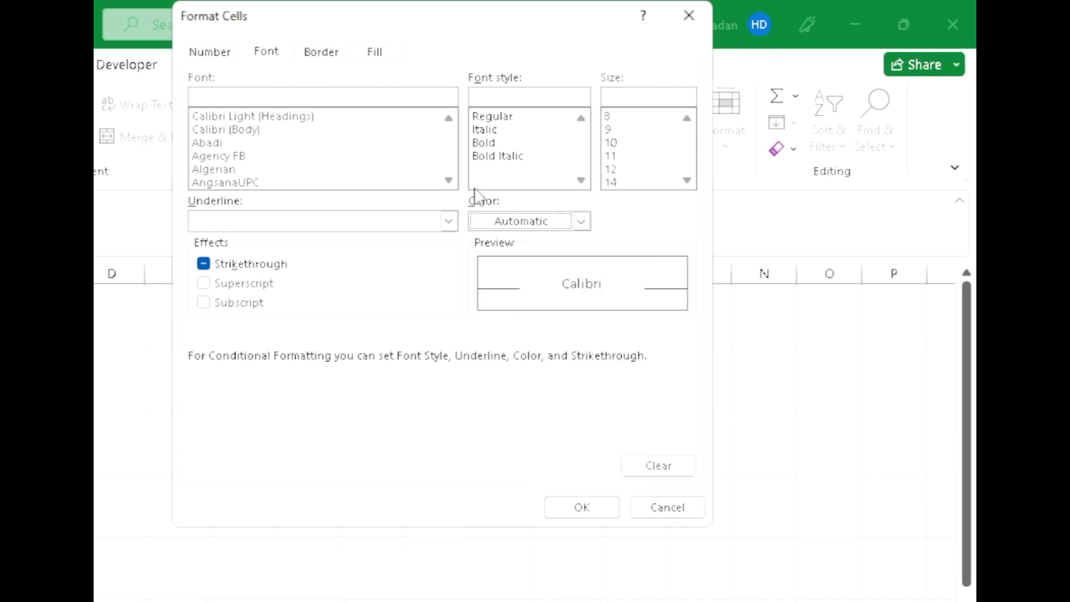
left_click(535, 222)
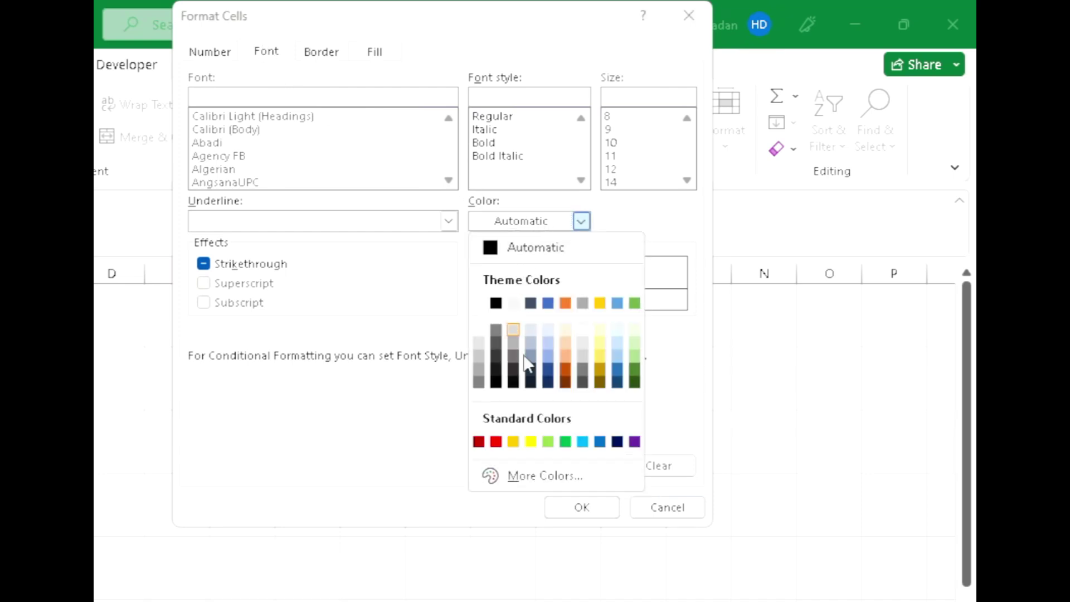
left_click(530, 442)
left_click(608, 512)
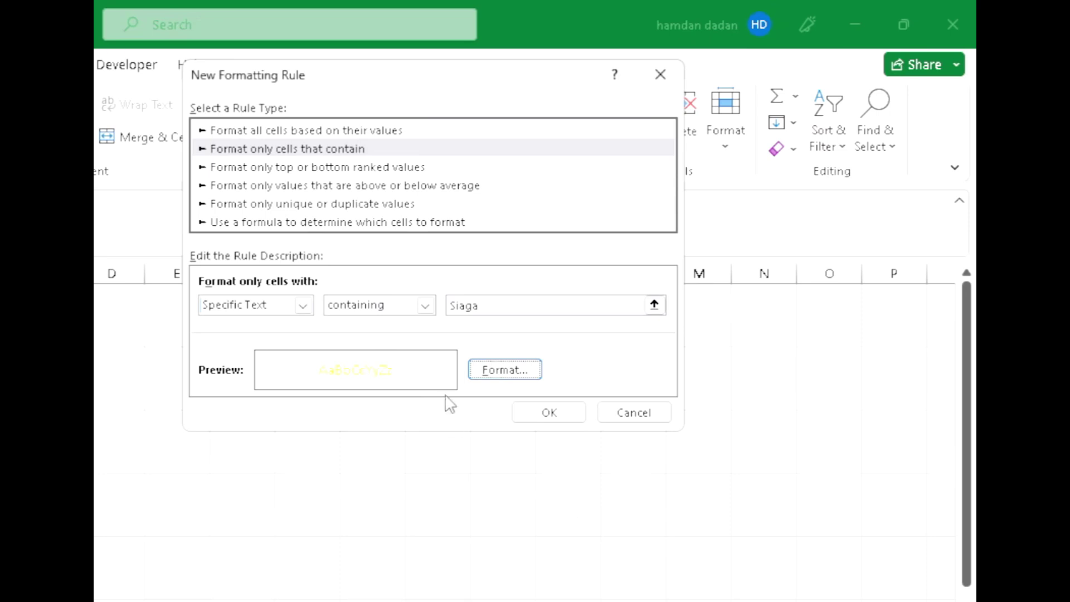
left_click(549, 414)
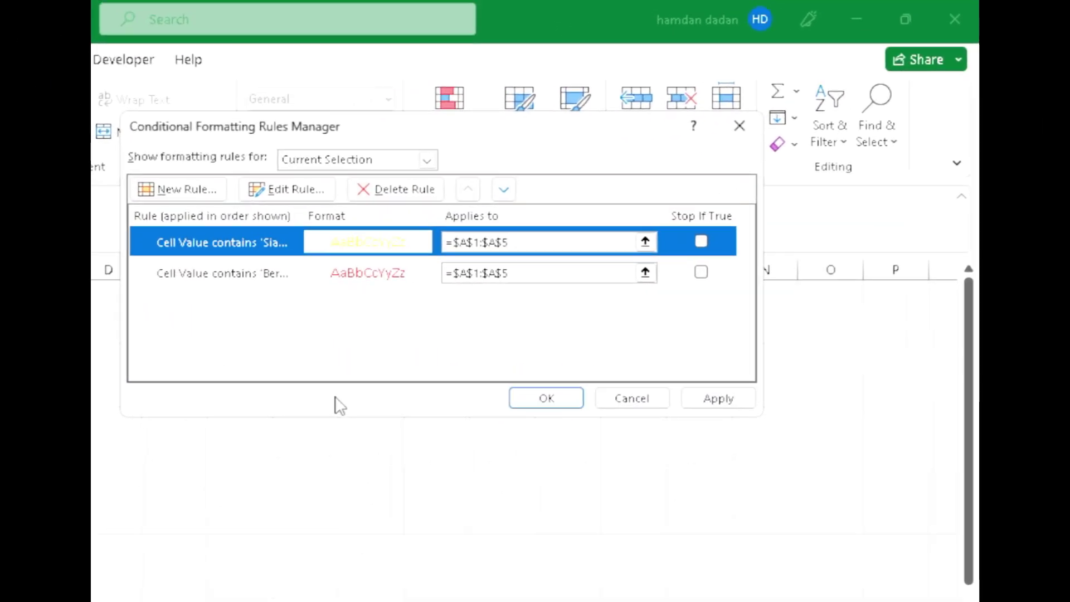
Create a Specific Text rule giving green font to cells containing 'Maju'.
left_click(184, 196)
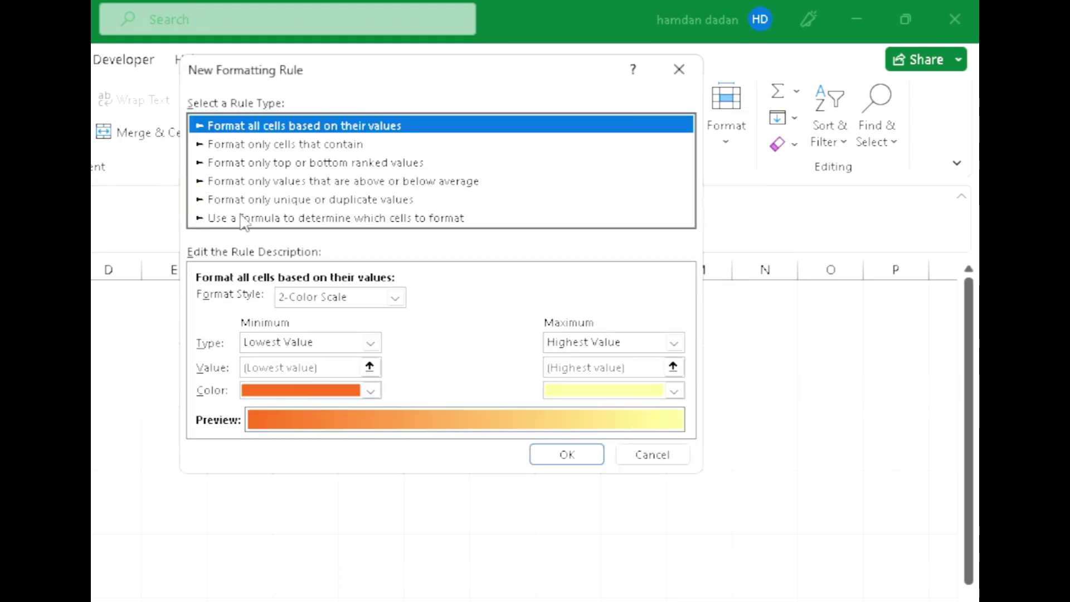
left_click(294, 146)
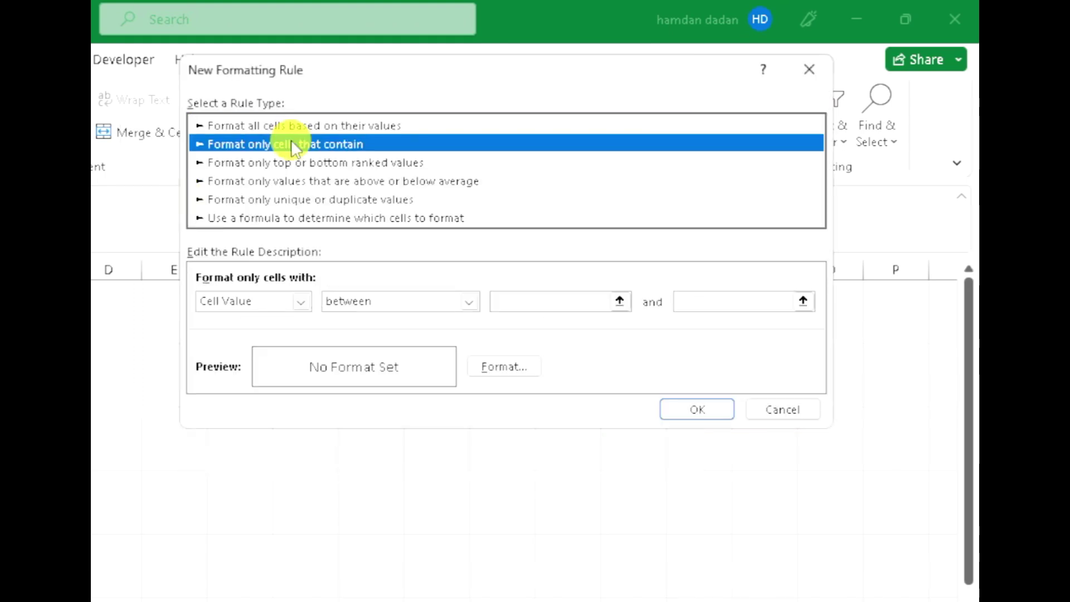
left_click(256, 304)
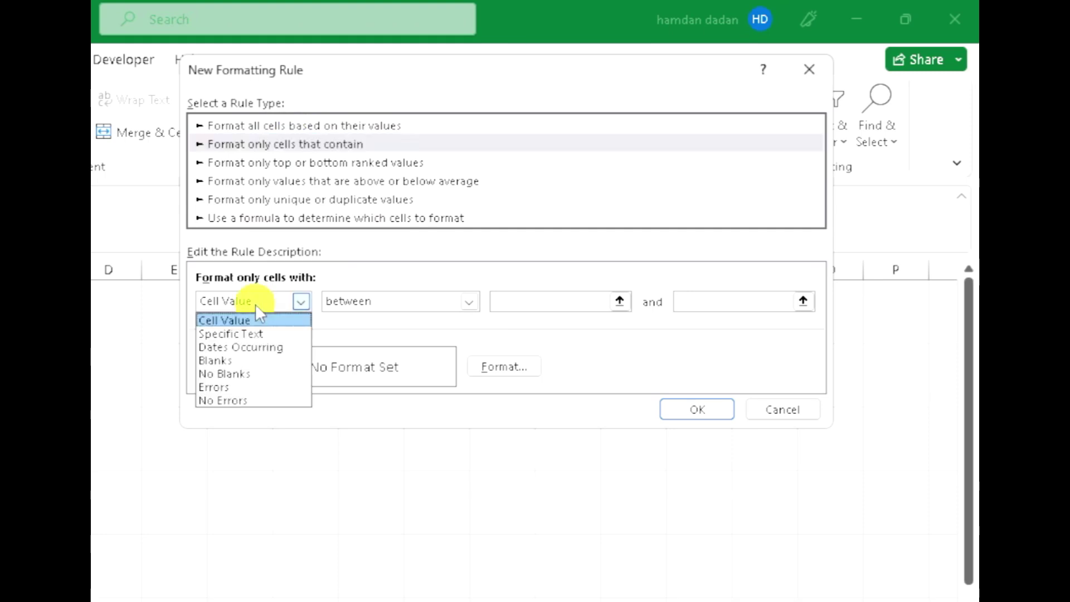
left_click(257, 331)
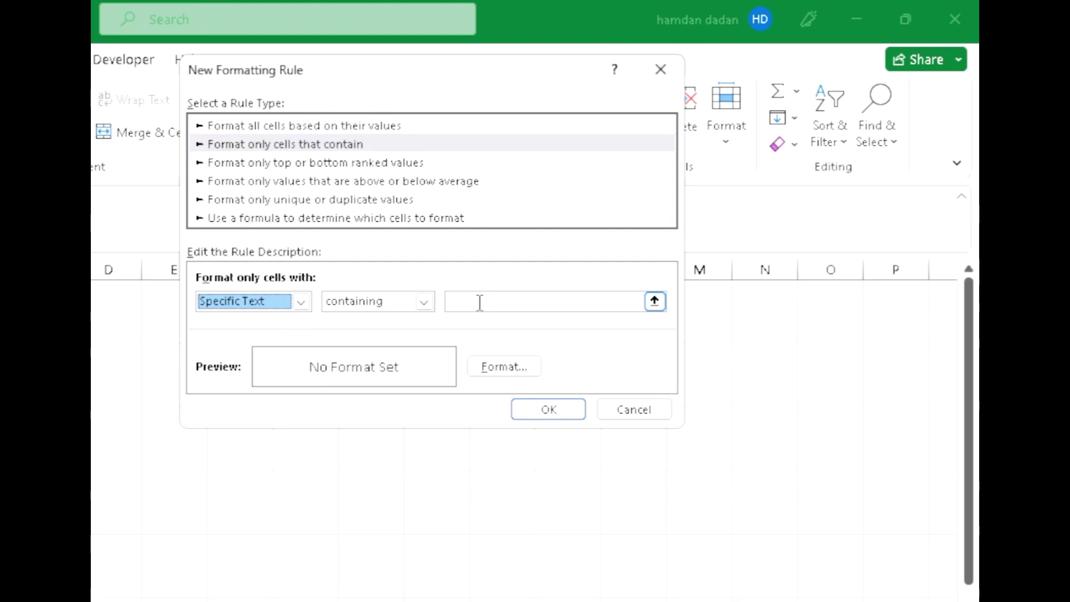
left_click(479, 302)
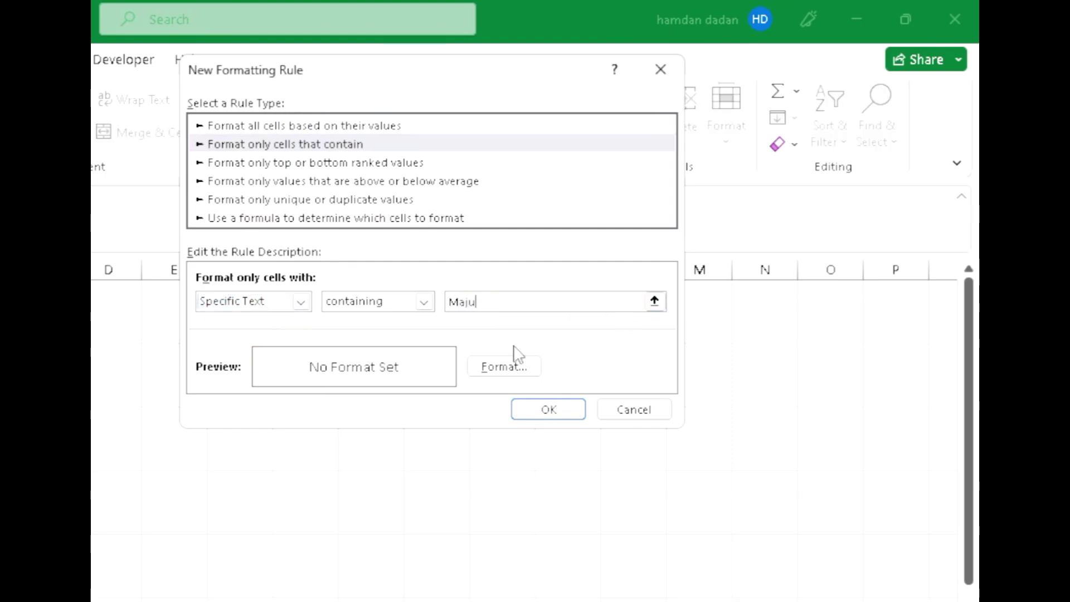
left_click(501, 366)
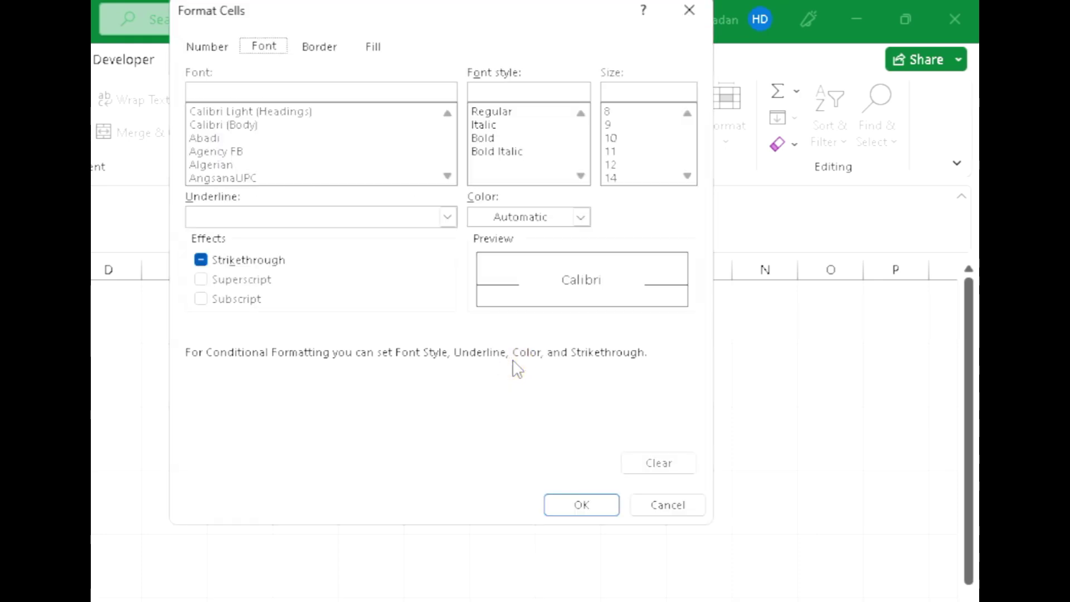
left_click(499, 219)
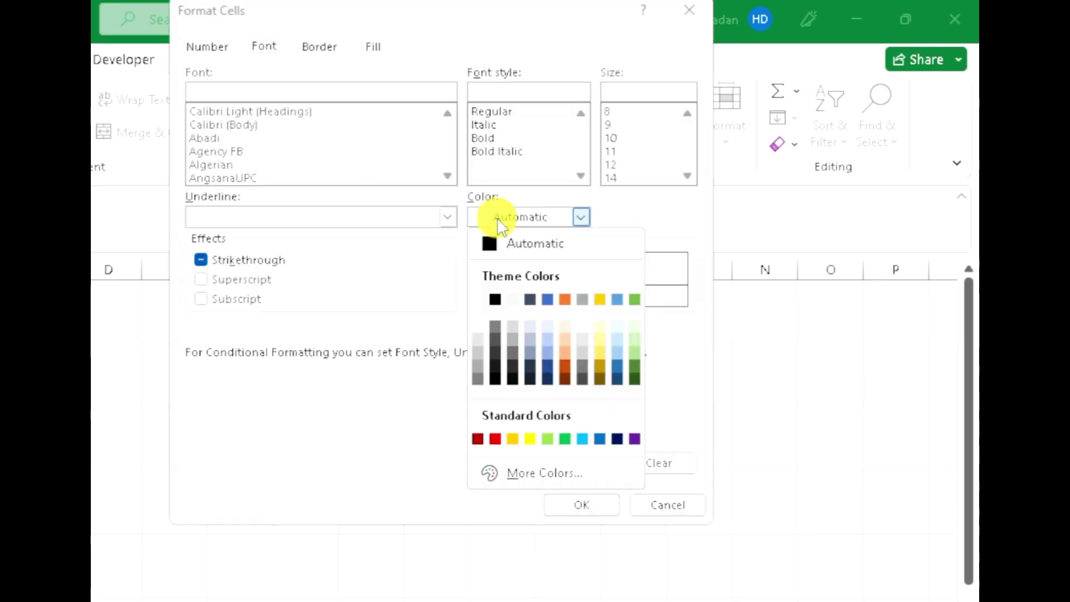
left_click(565, 438)
left_click(578, 505)
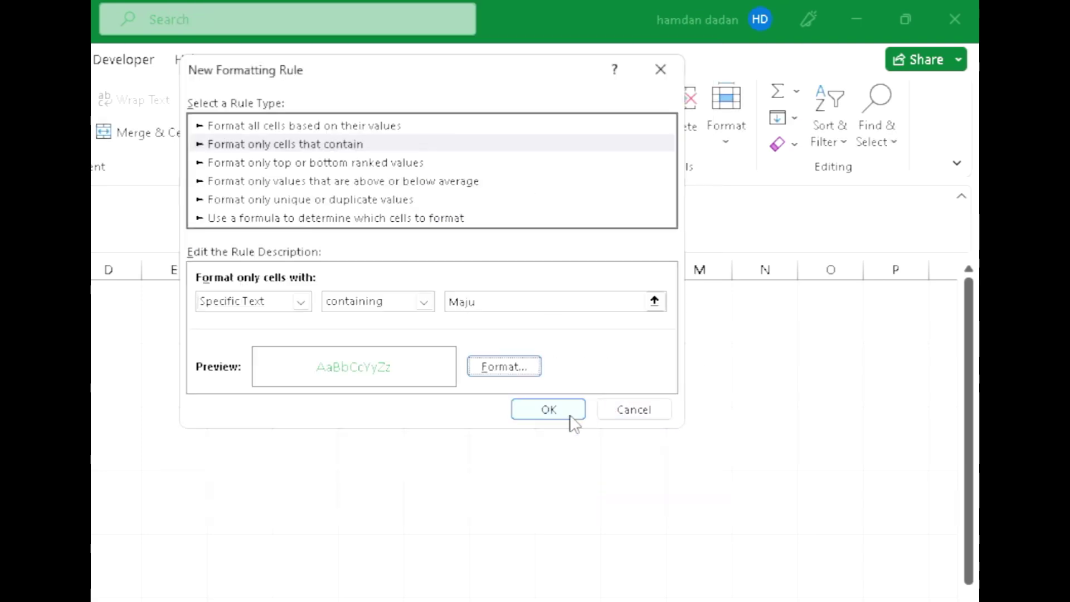
left_click(569, 415)
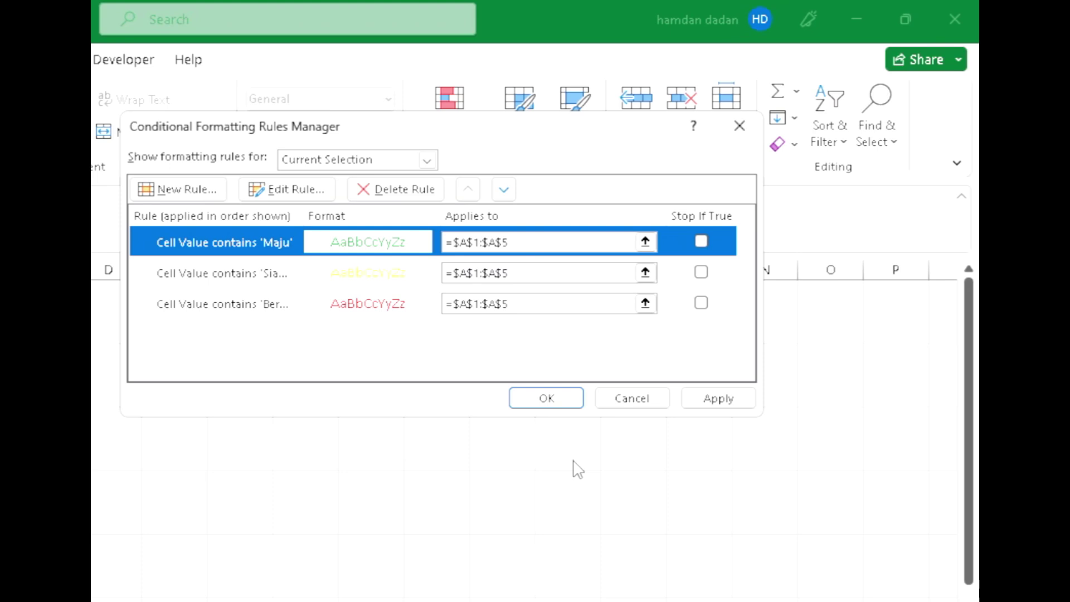
left_click(165, 189)
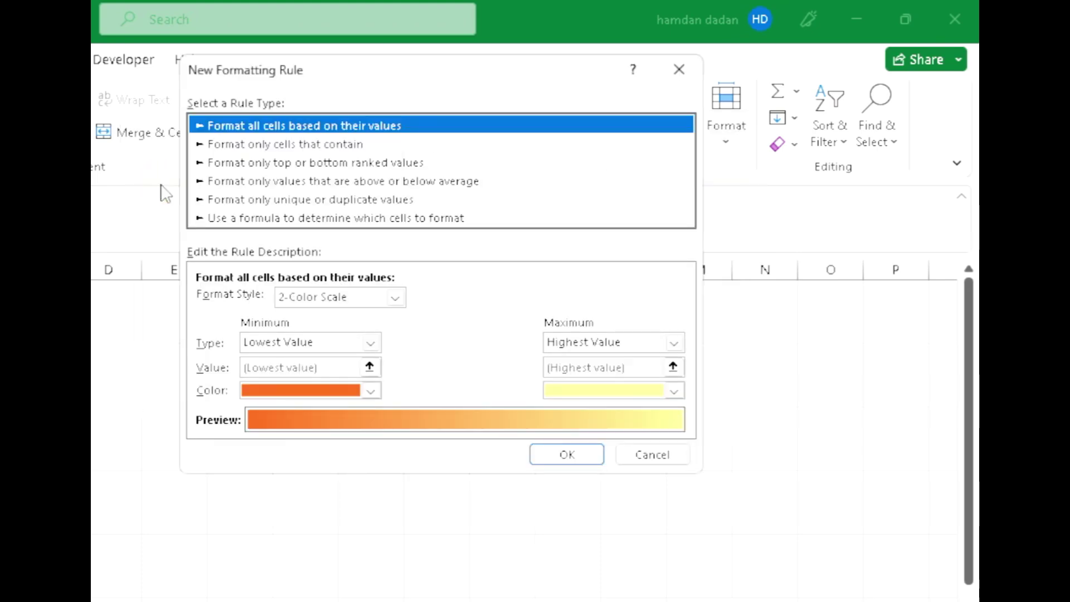
Create a Specific Text rule giving light-blue font to cells containing '#'.
left_click(270, 145)
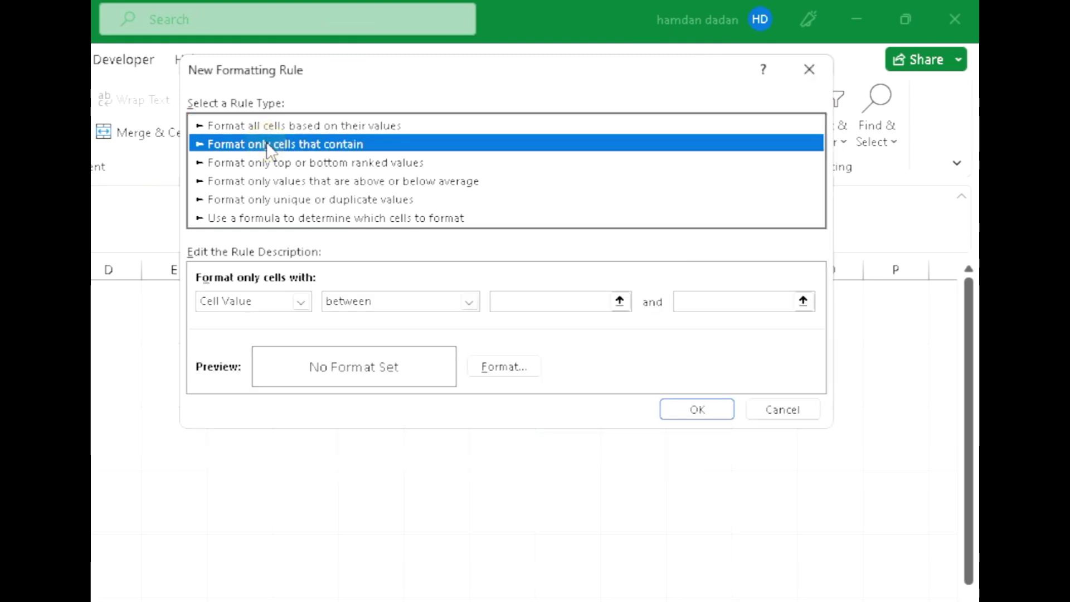
left_click(276, 302)
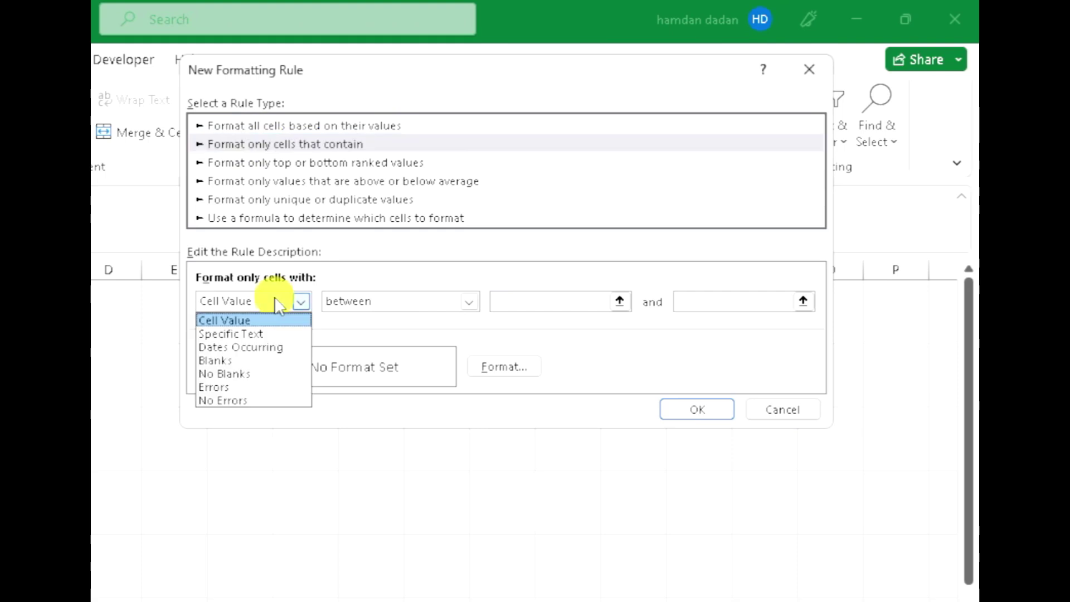
left_click(265, 335)
left_click(477, 302)
type("#")
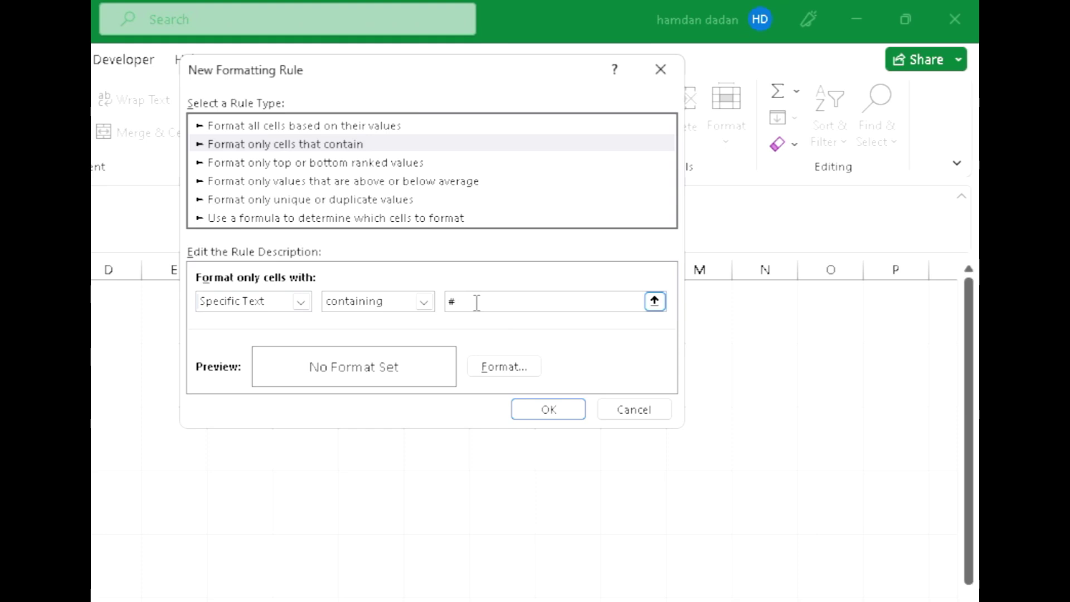
left_click(503, 367)
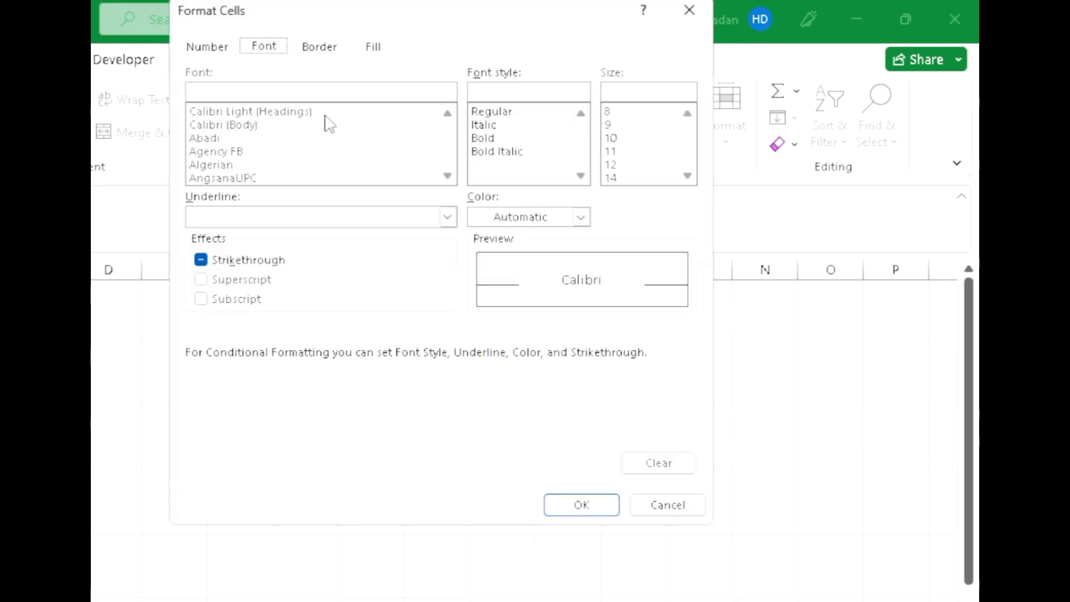
left_click(514, 220)
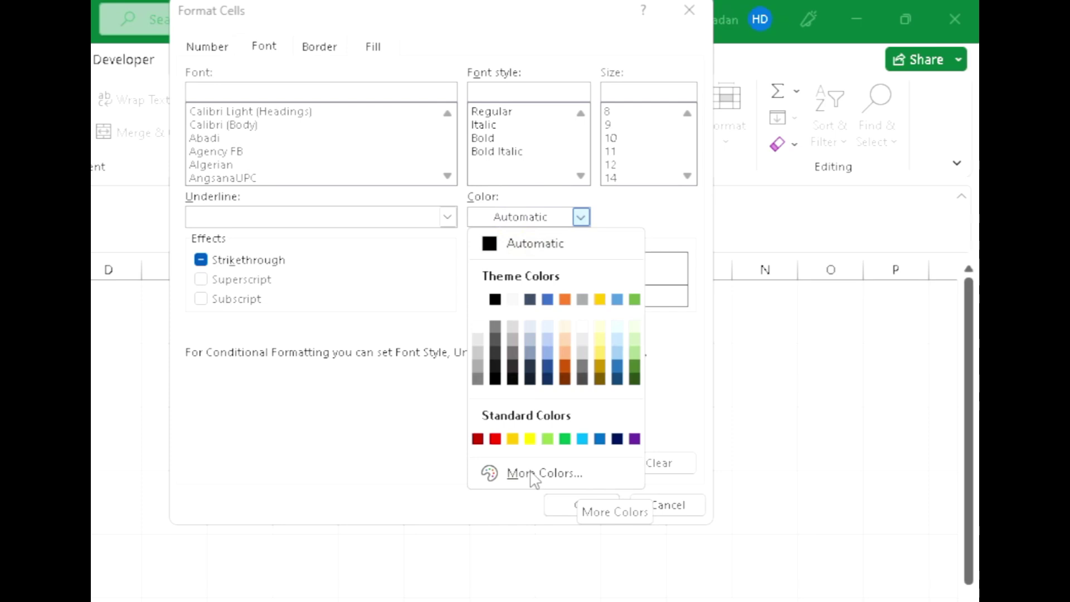
left_click(583, 440)
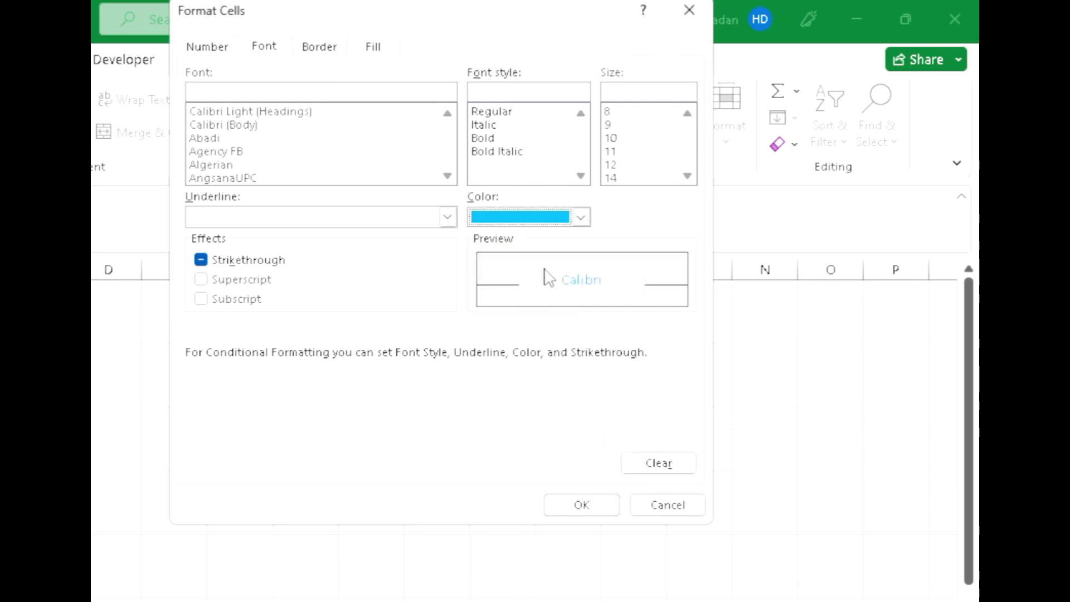
left_click(593, 504)
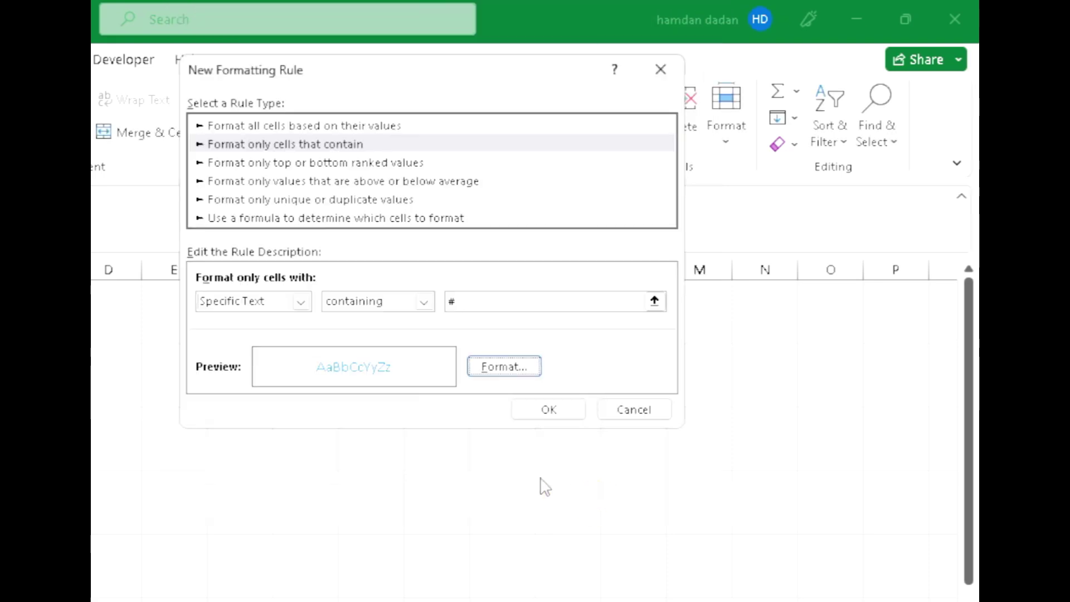
left_click(556, 415)
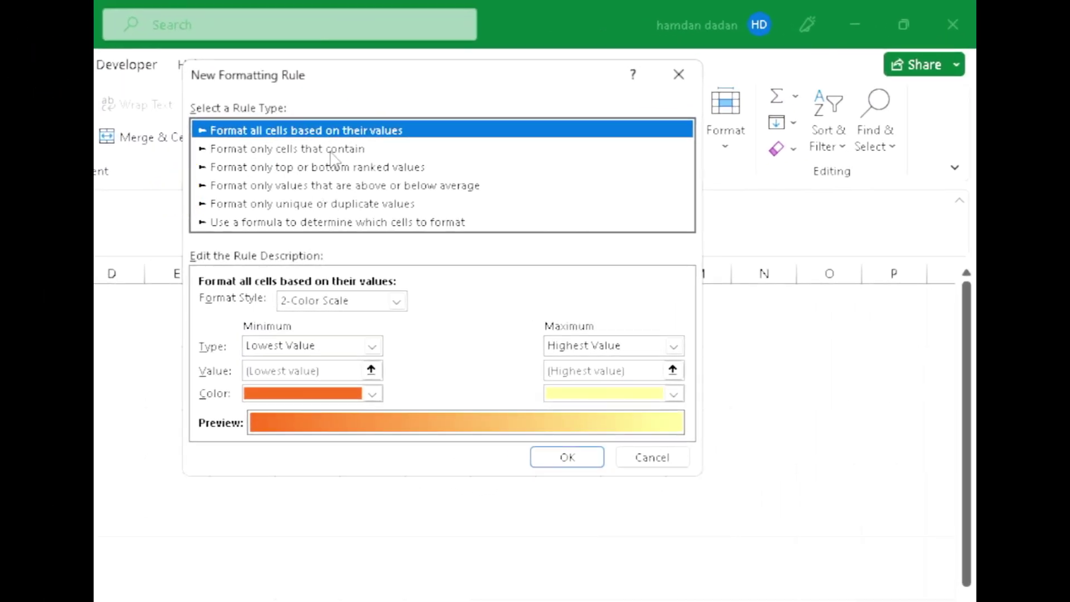
Set up a Specific Text rule matching '@' and bring up its font colour choices.
left_click(333, 149)
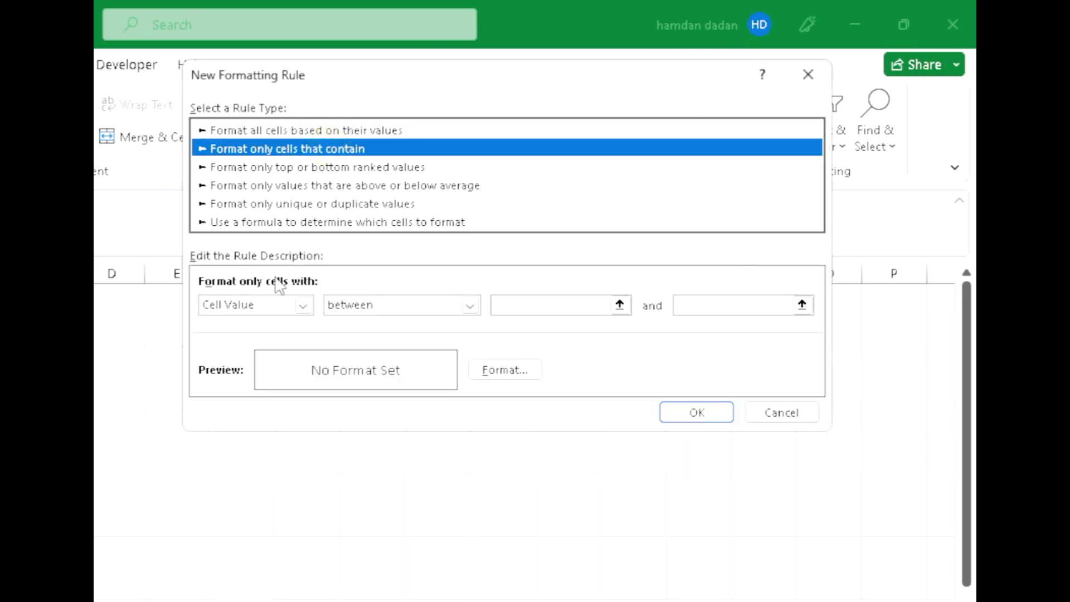
left_click(272, 306)
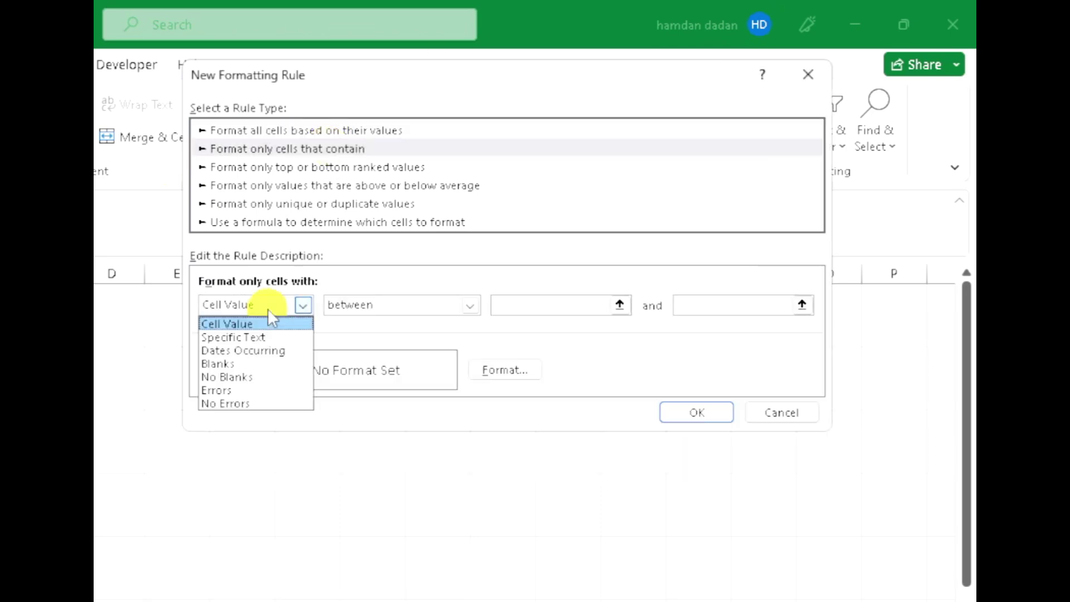
left_click(264, 341)
left_click(487, 305)
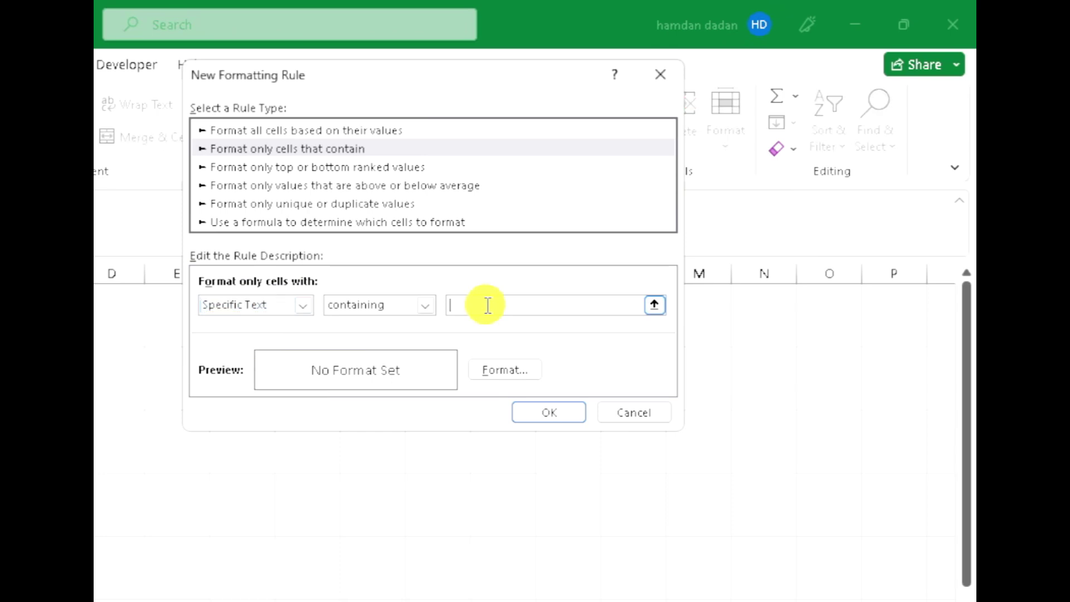
type("@")
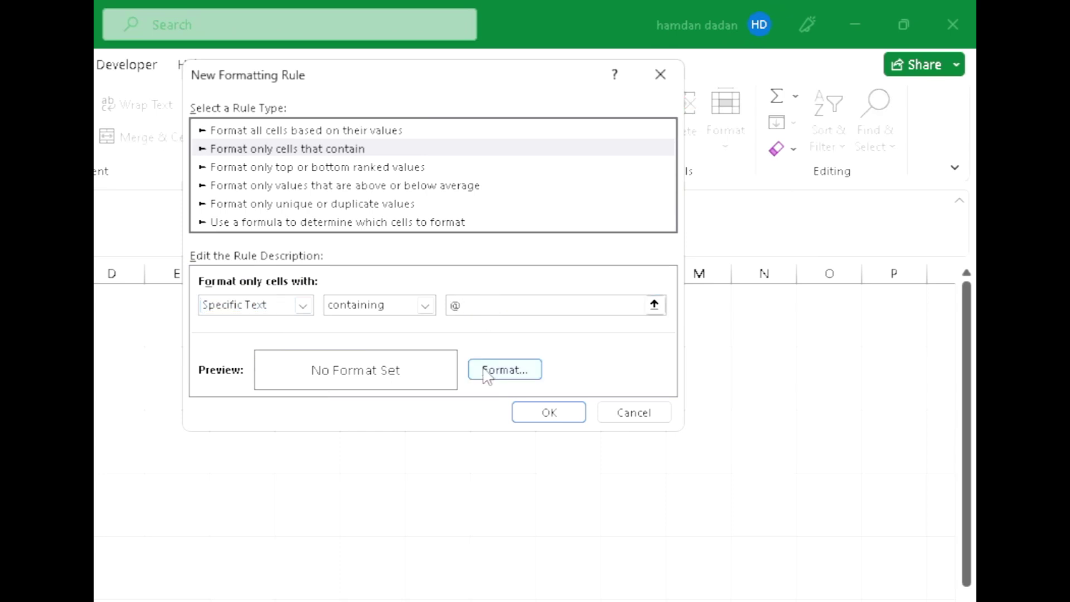
left_click(505, 369)
left_click(520, 221)
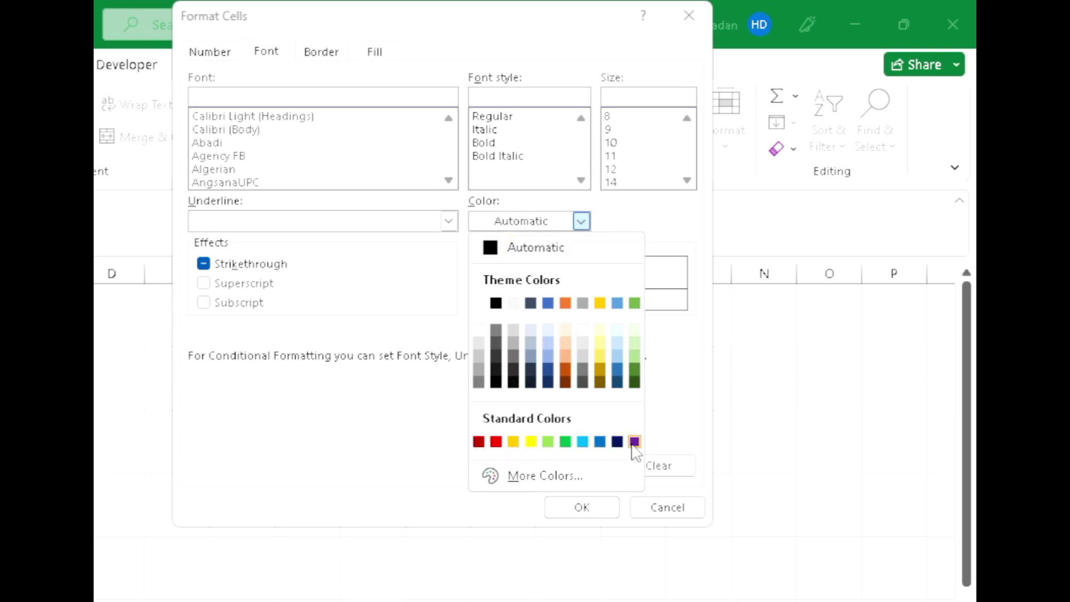
Give the '@' rule magenta font via More Colors and save the rule.
left_click(515, 479)
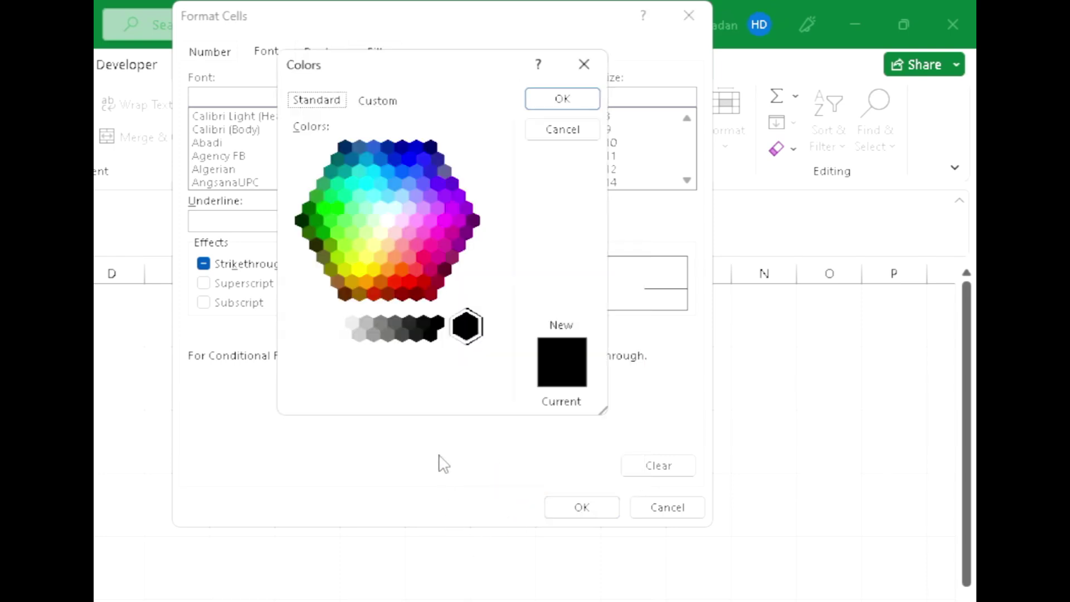
left_click(369, 100)
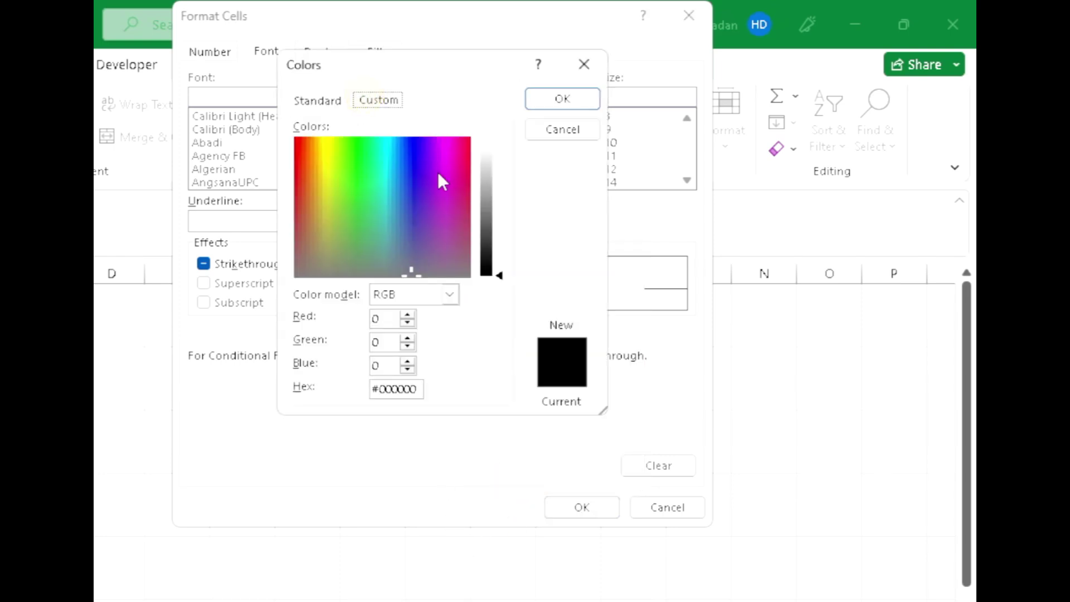
left_click(321, 101)
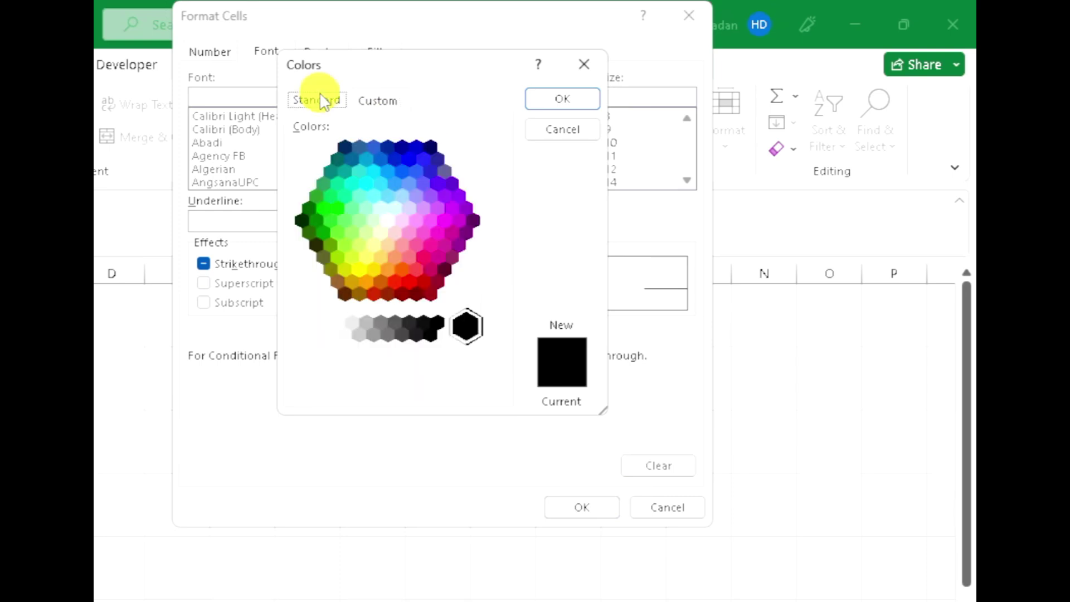
left_click(444, 221)
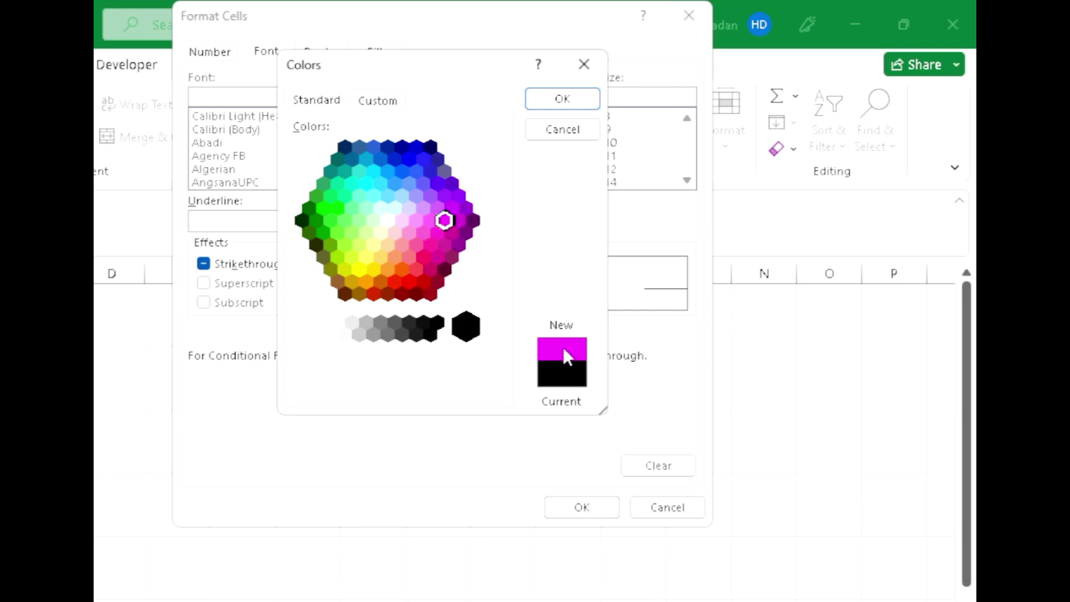
left_click(563, 99)
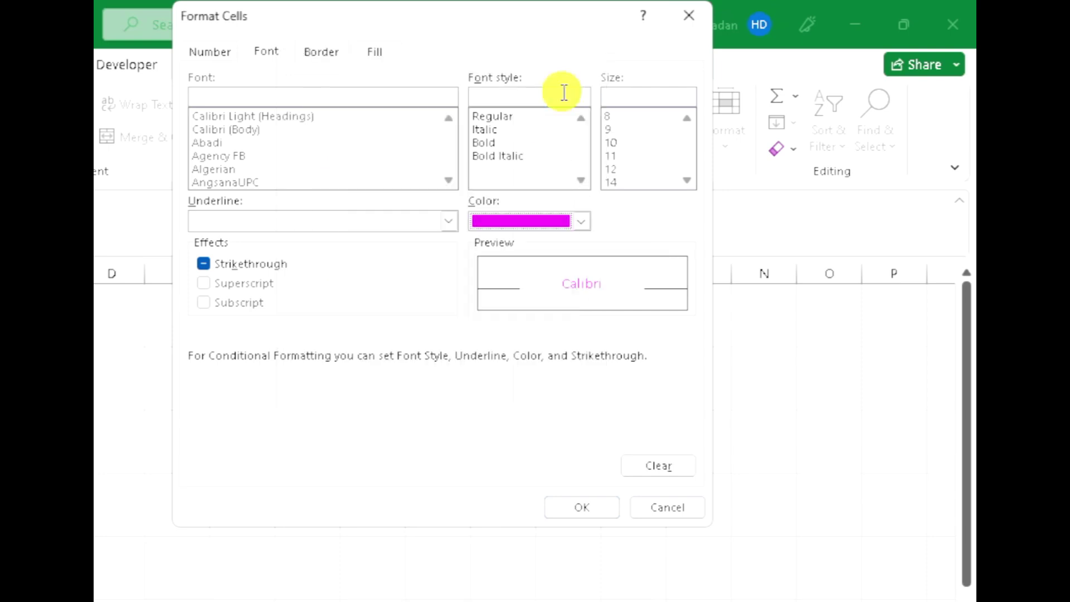
left_click(579, 506)
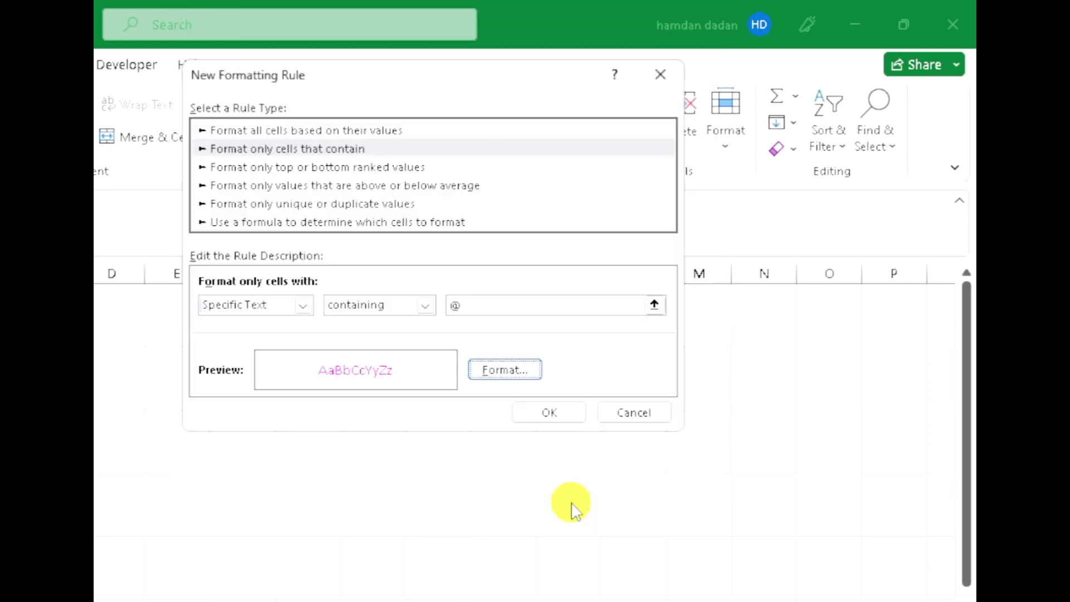
left_click(538, 415)
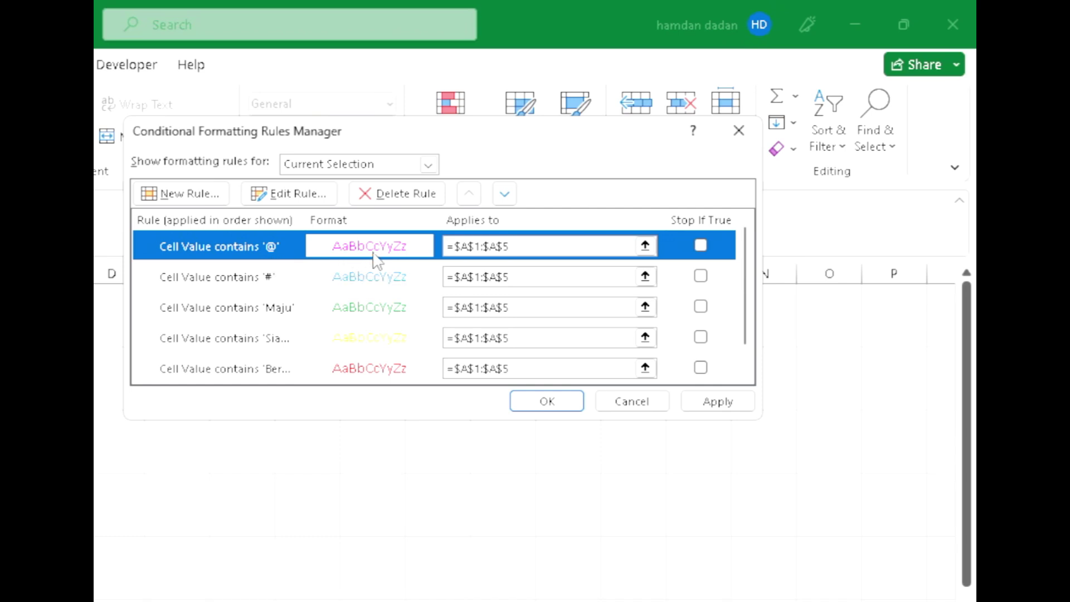
Apply all five text-colour rules and close the Rules Manager.
left_click(728, 399)
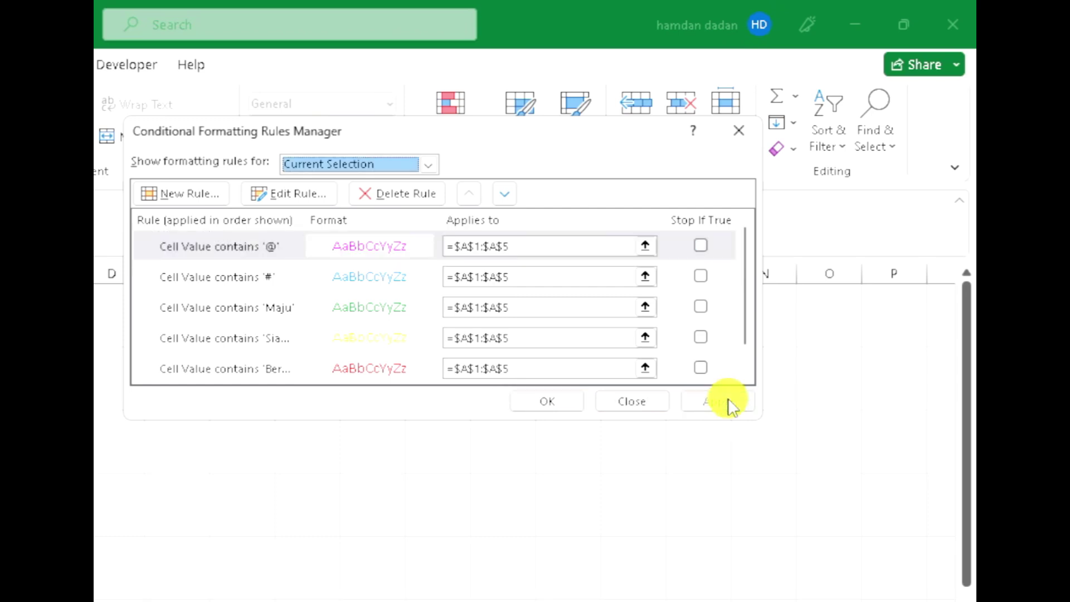
left_click(563, 406)
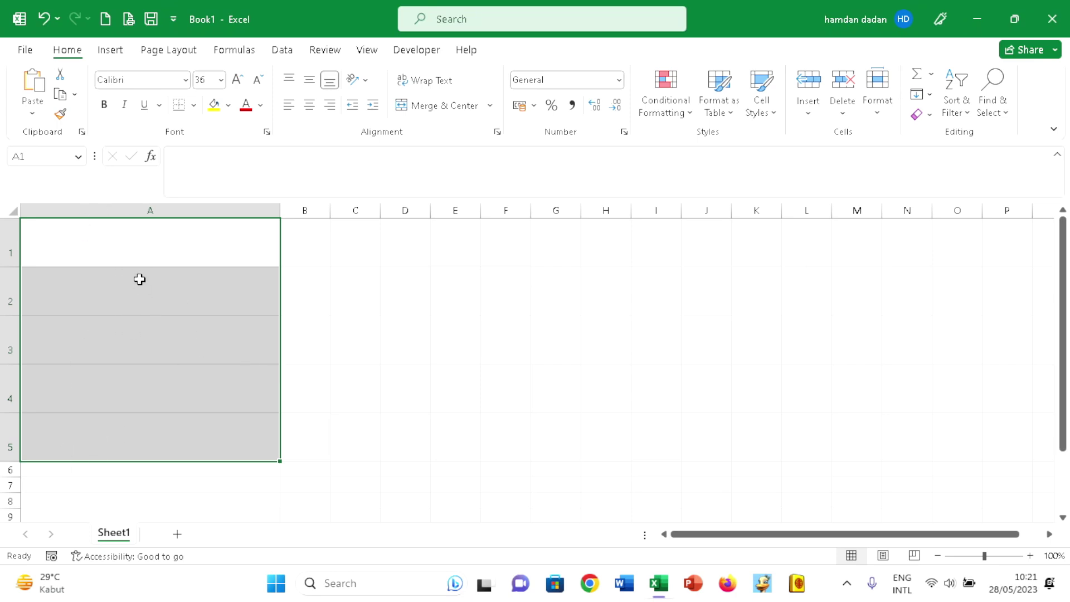
Enter 'Siaga' in cell A5, which displays in yellow.
left_click(257, 418)
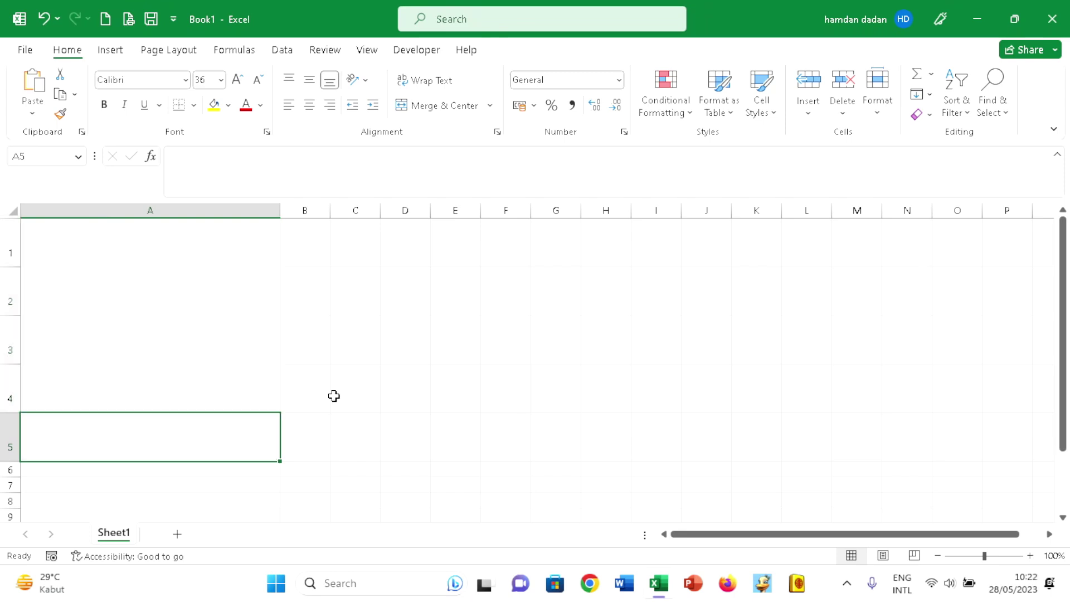
type("Siaga")
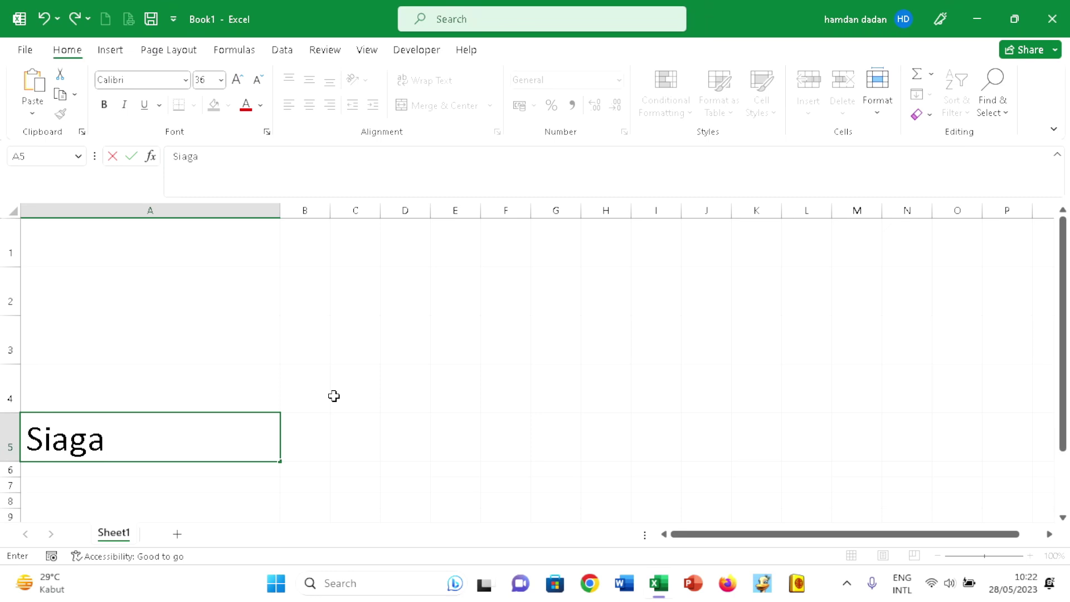
key("Return")
Enter '@' in cell A1, which displays in magenta.
left_click(196, 449)
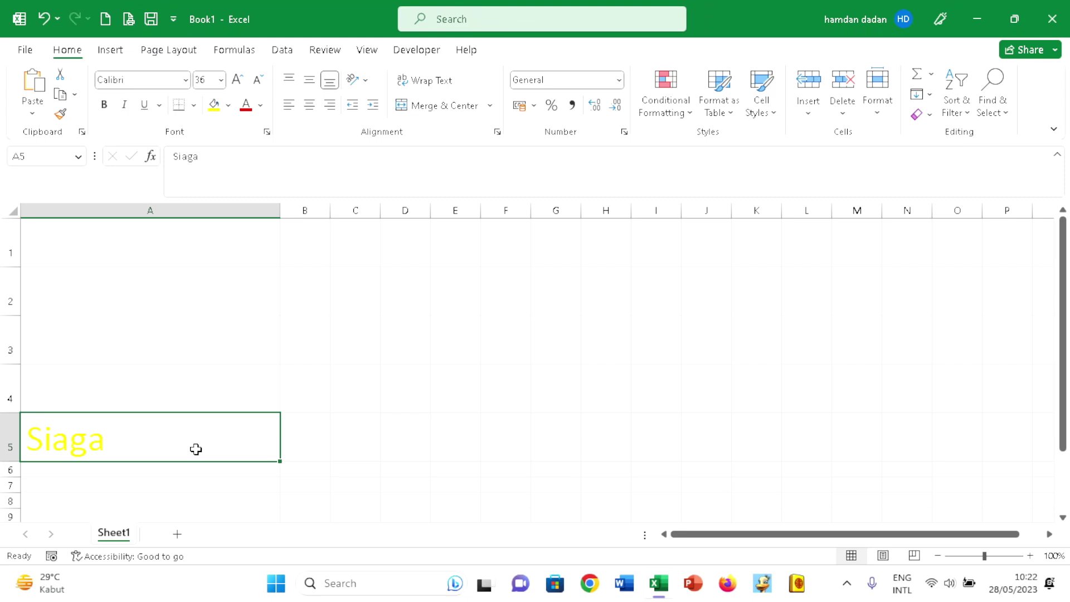
key("Up")
key("Up")
key("Up")
key("Up")
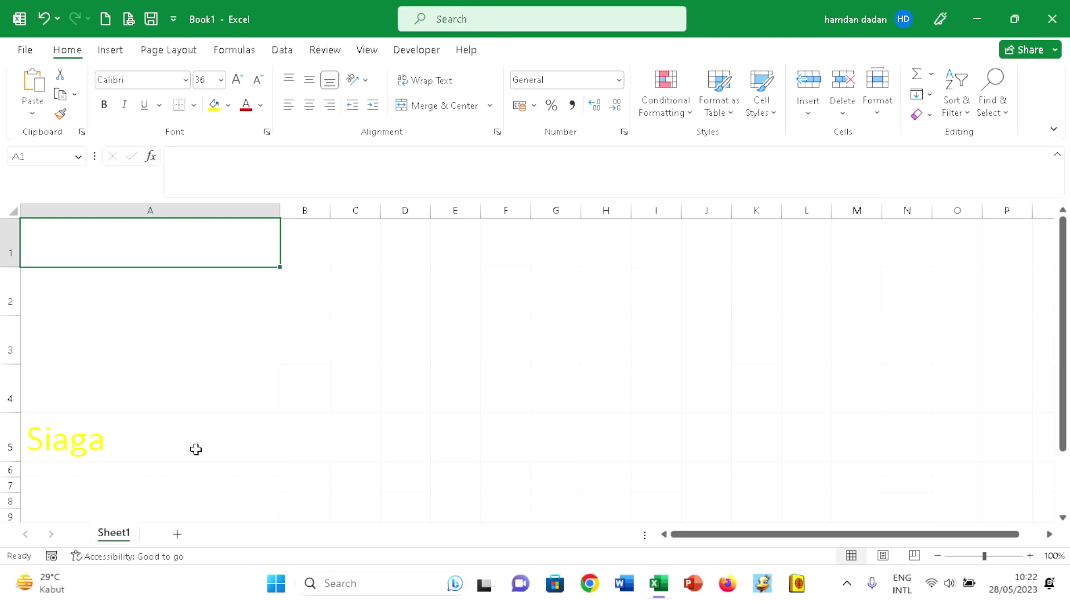
type("@")
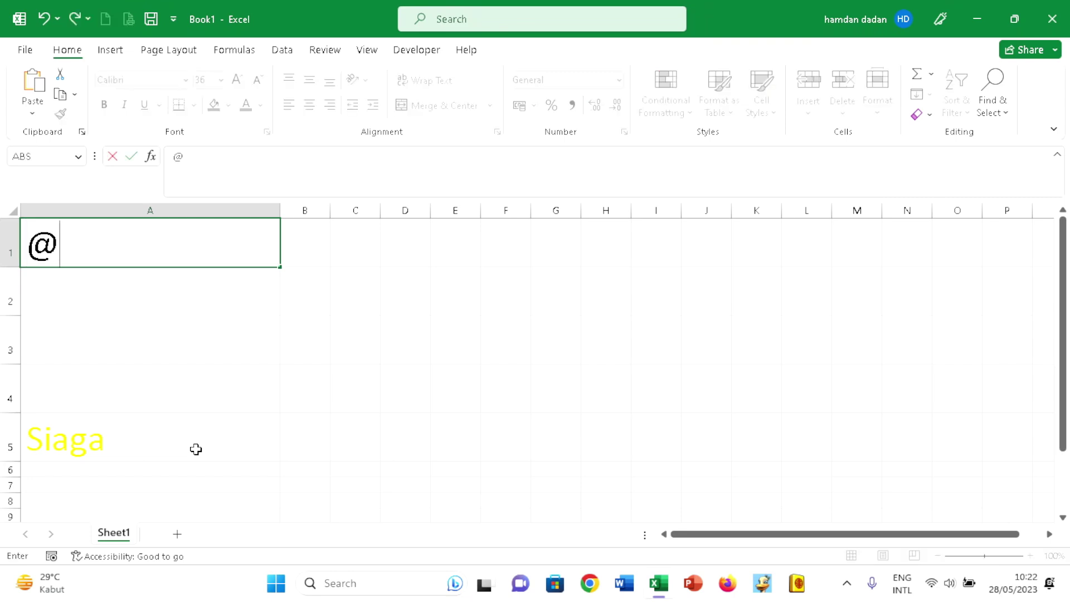
key("Return")
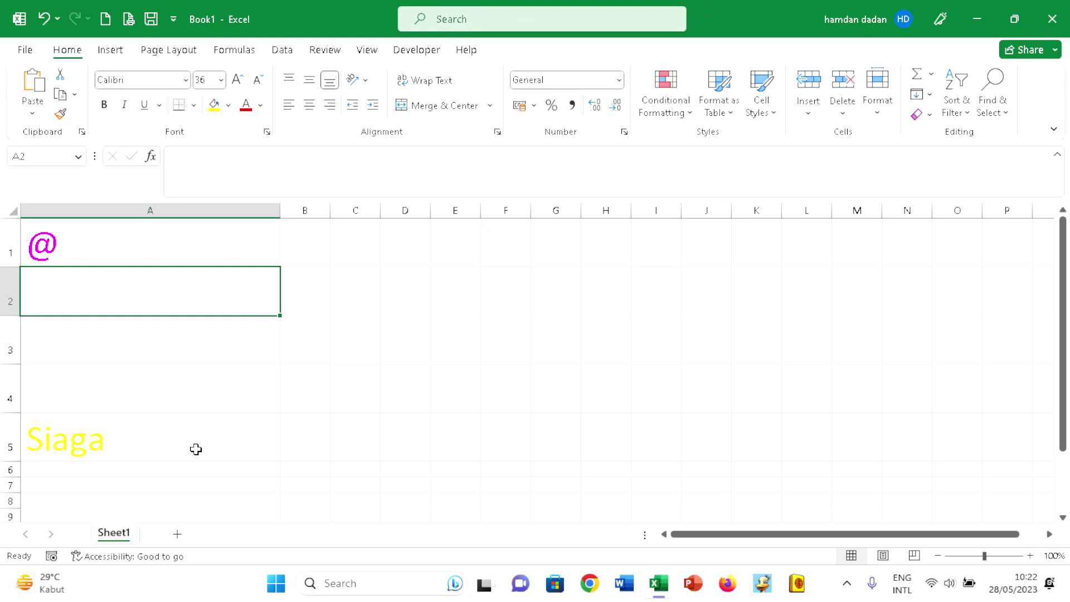
Enter '#' in A2, 'Maju' in A3 and 'Berhenti' in A4 so they show cyan, green and red.
type("#")
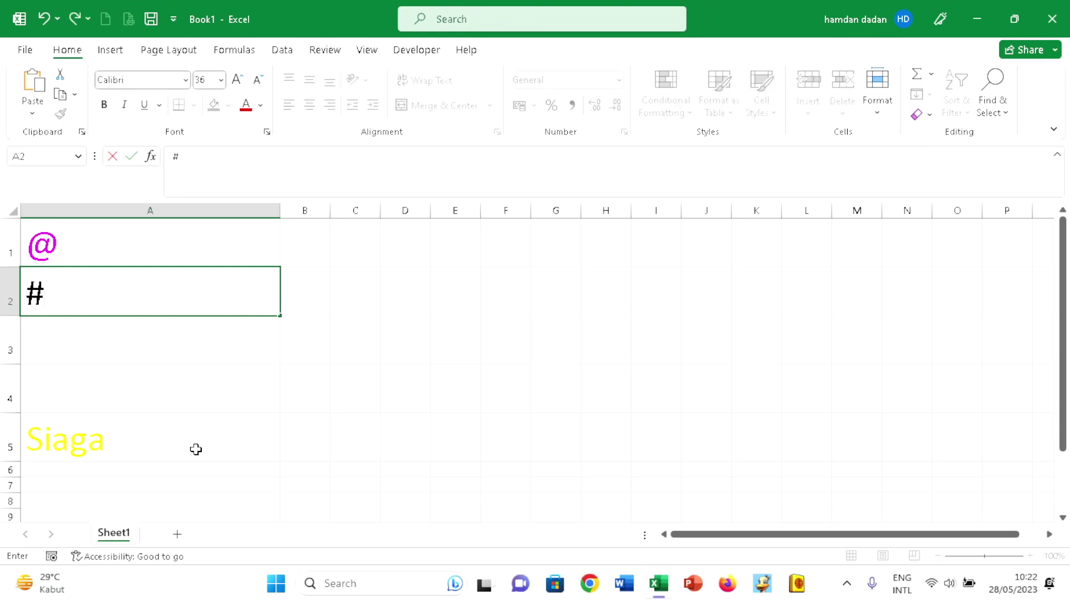
key("Return")
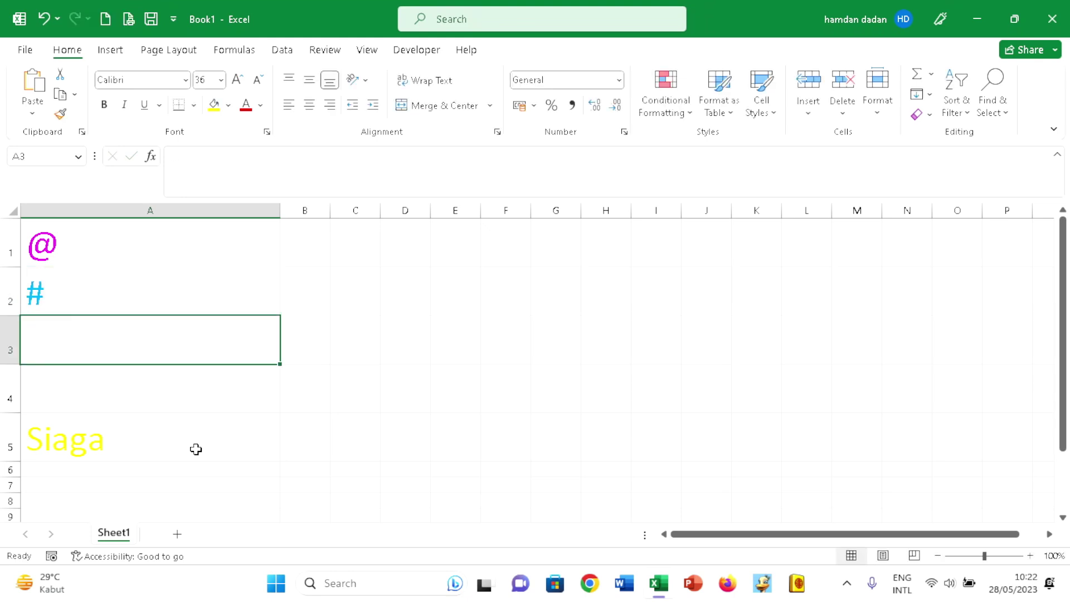
type("Maju")
key("Return")
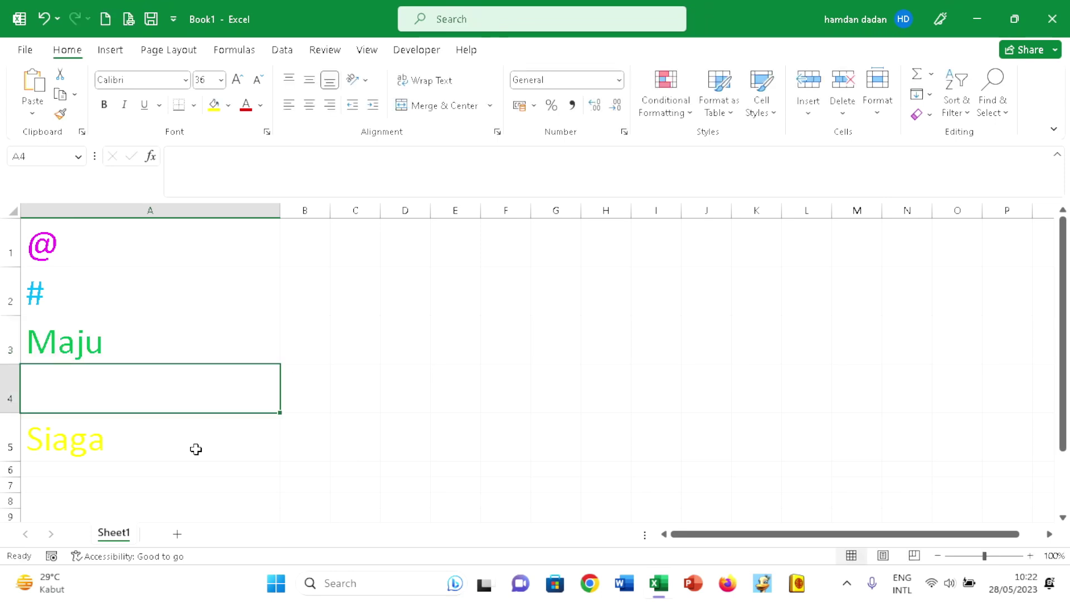
type("Berh")
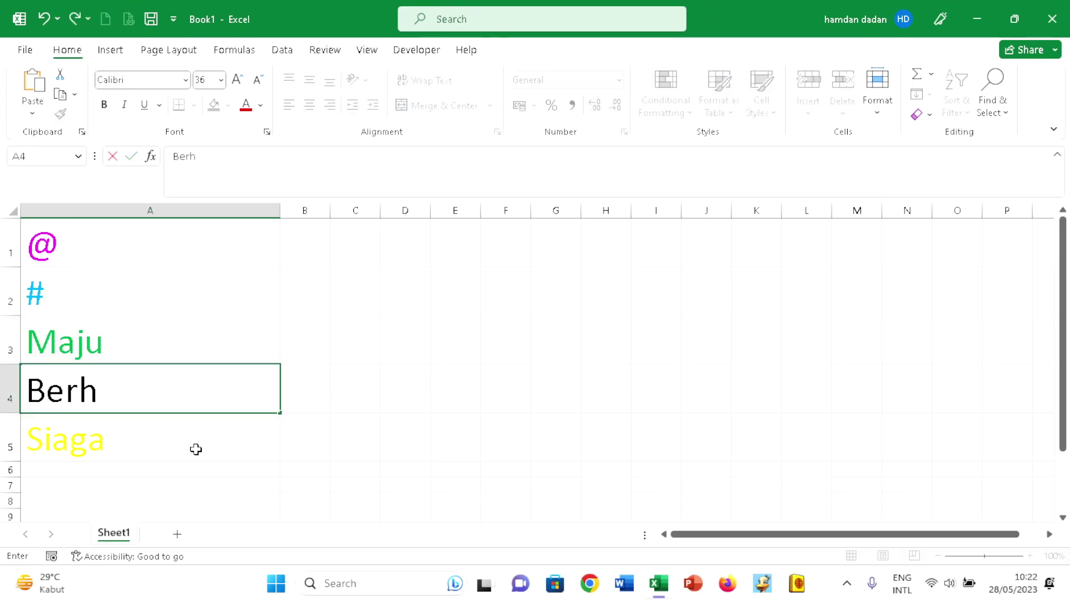
type("enti")
key("Up")
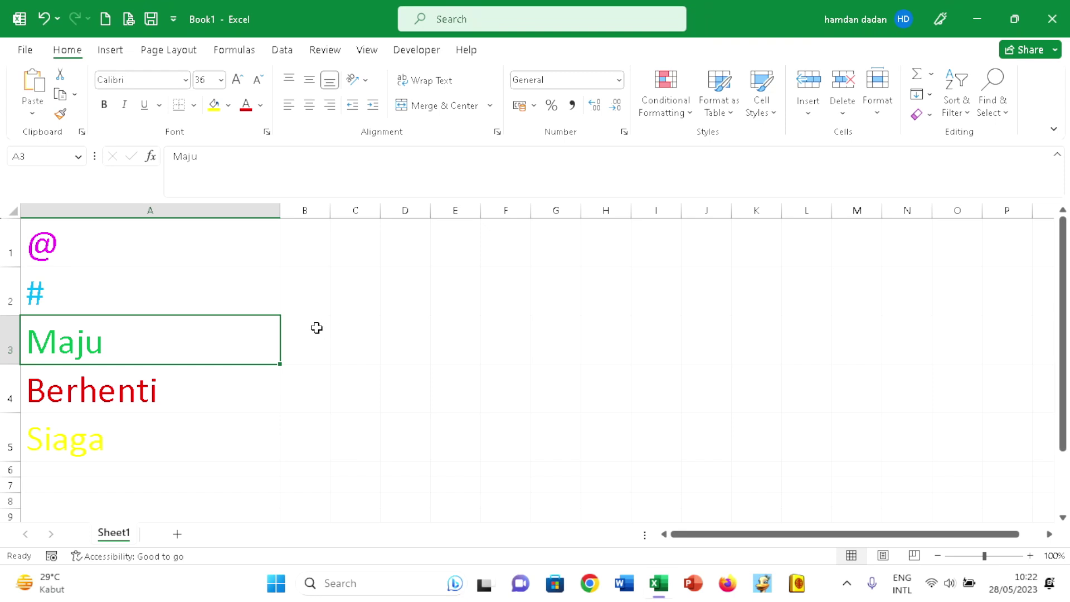
type("Br")
type("ru")
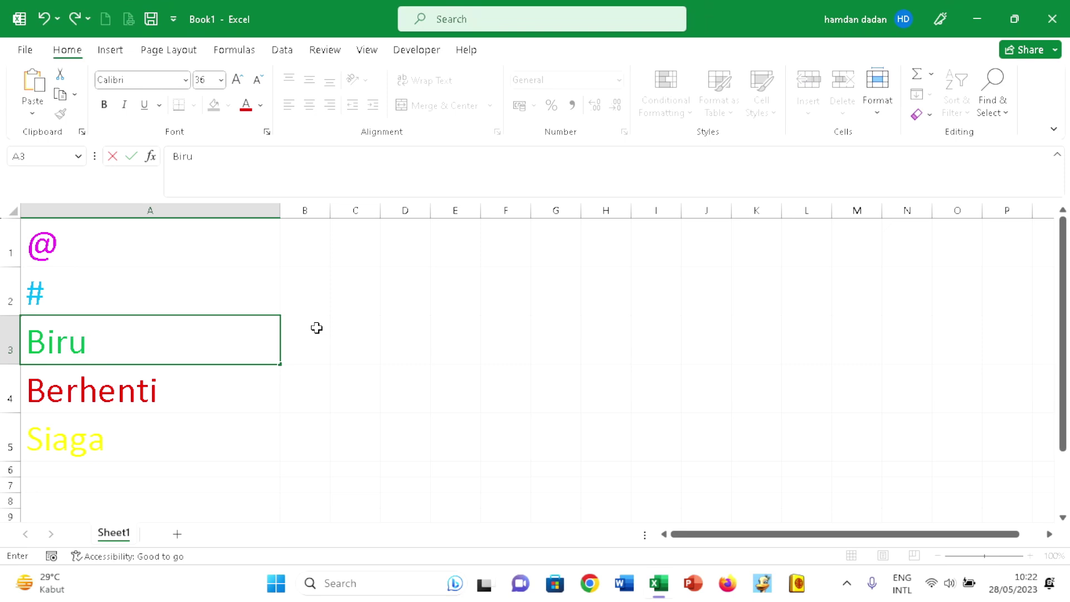
key("Return")
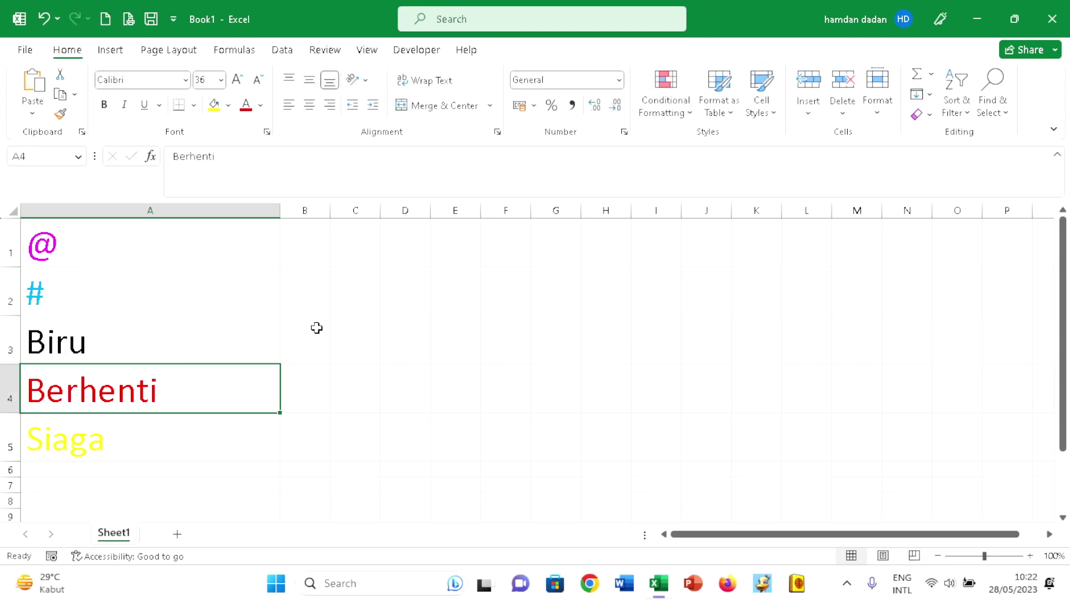
key("Up")
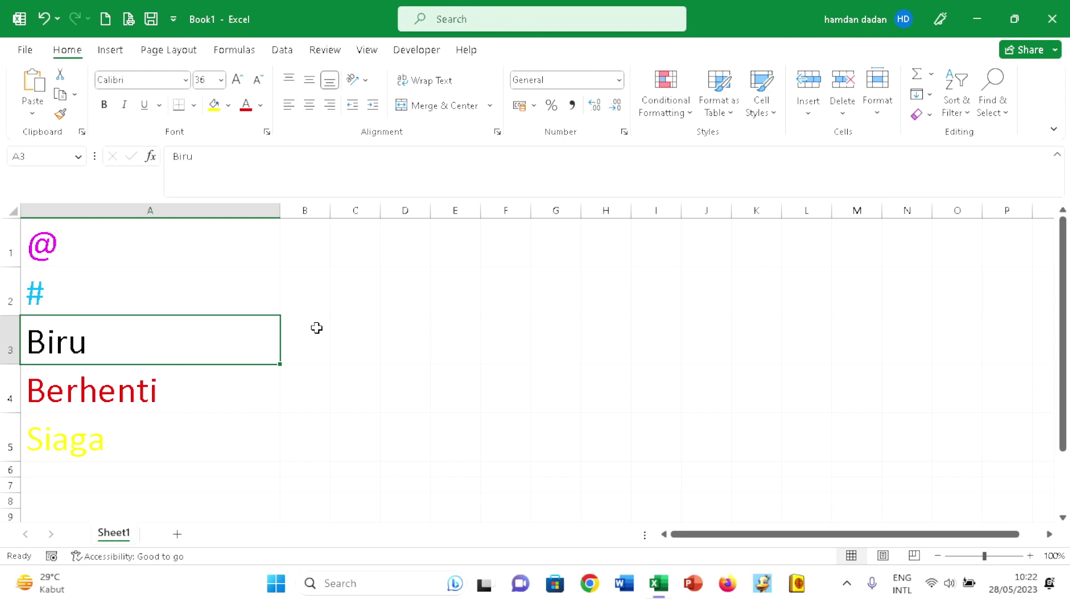
key("ctrl+z")
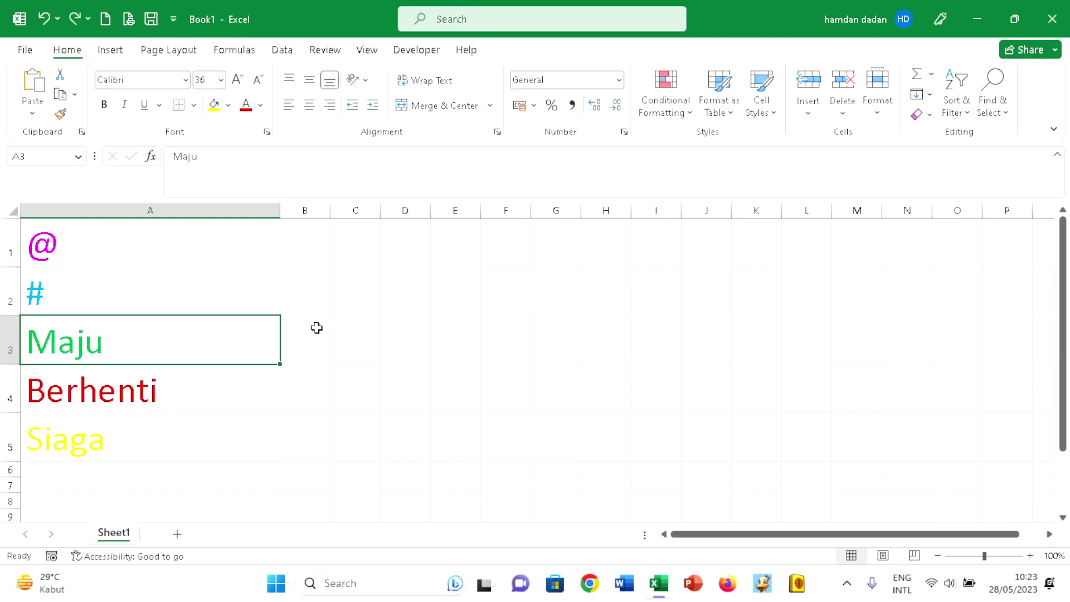